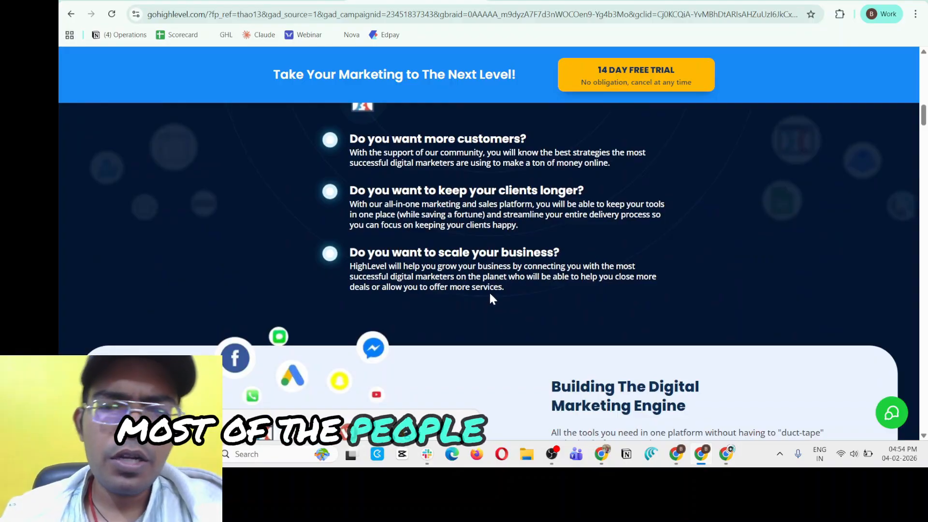
Look through the HighLevel landing page, from the lead-nurturing features back up to the awards and usage figures.
scroll(489, 293, down, 15)
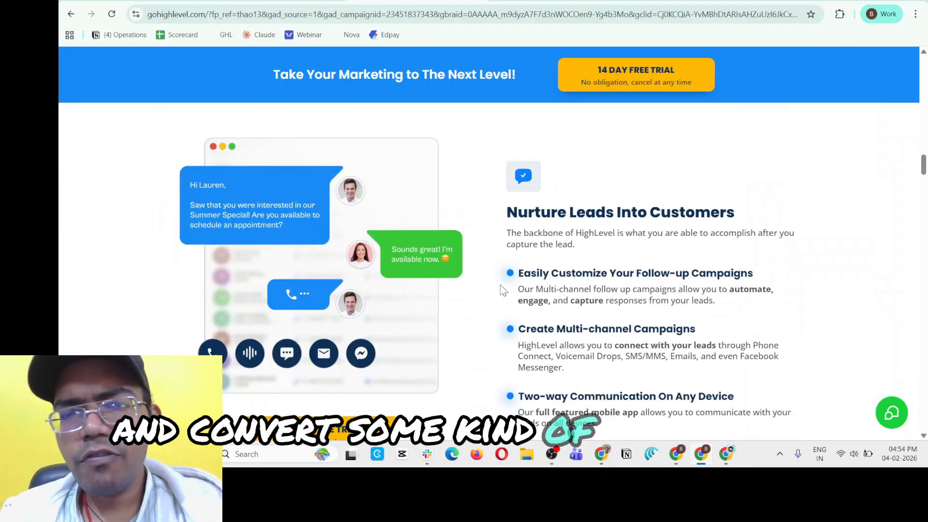
scroll(501, 288, up, 1)
scroll(502, 286, up, 8)
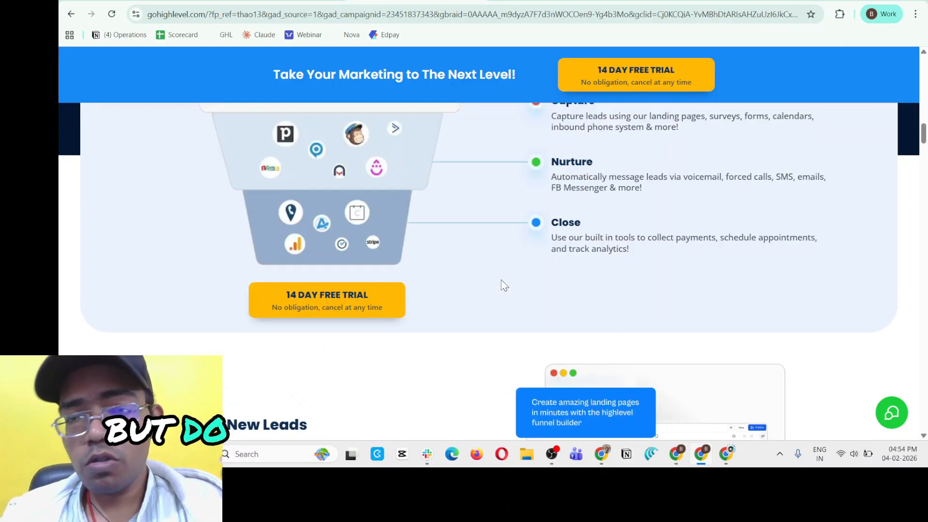
scroll(504, 285, up, 5)
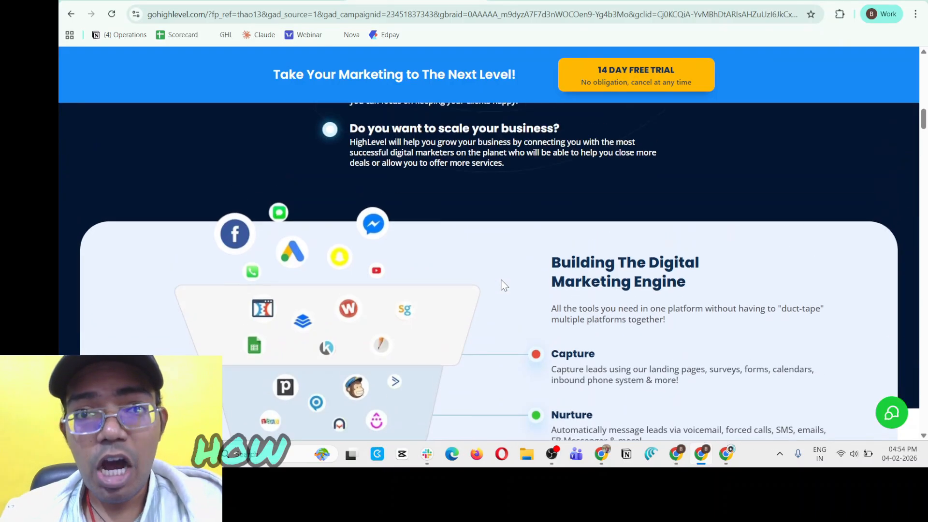
scroll(504, 286, up, 5)
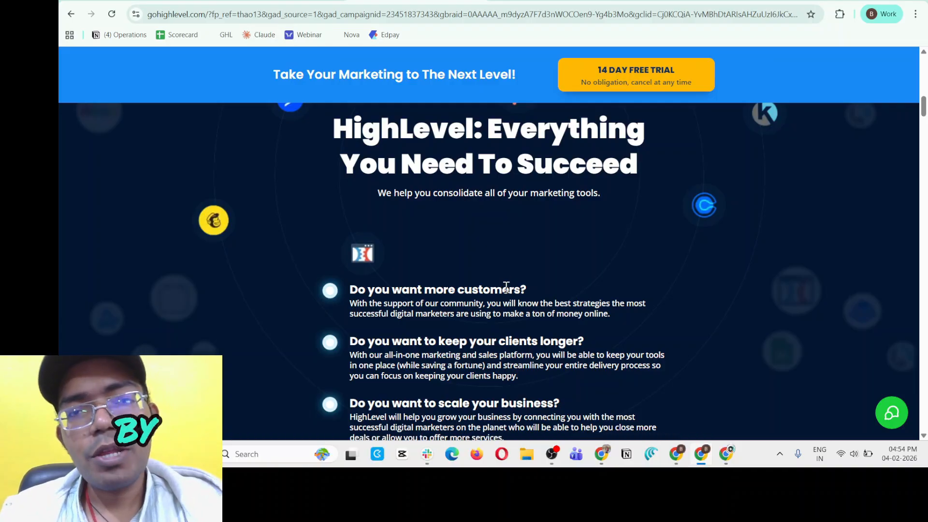
scroll(507, 287, up, 7)
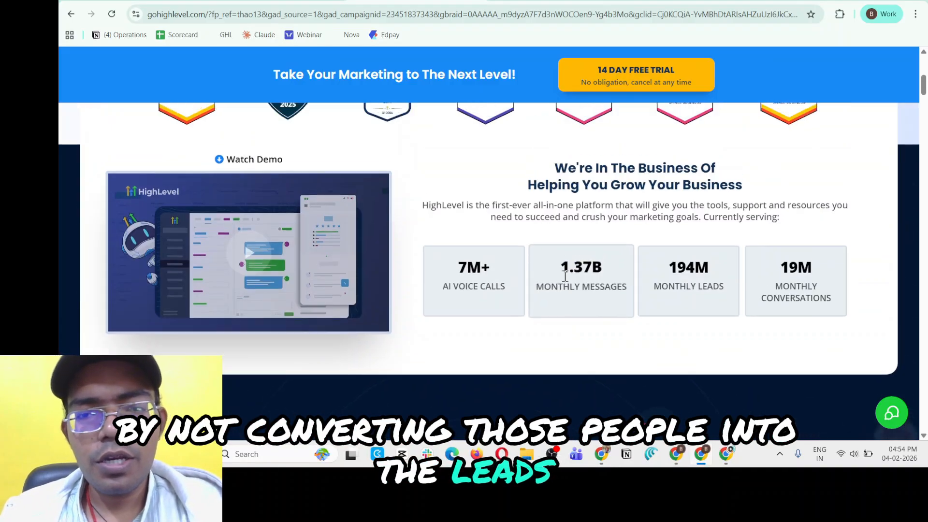
scroll(565, 276, up, 7)
scroll(481, 224, down, 5)
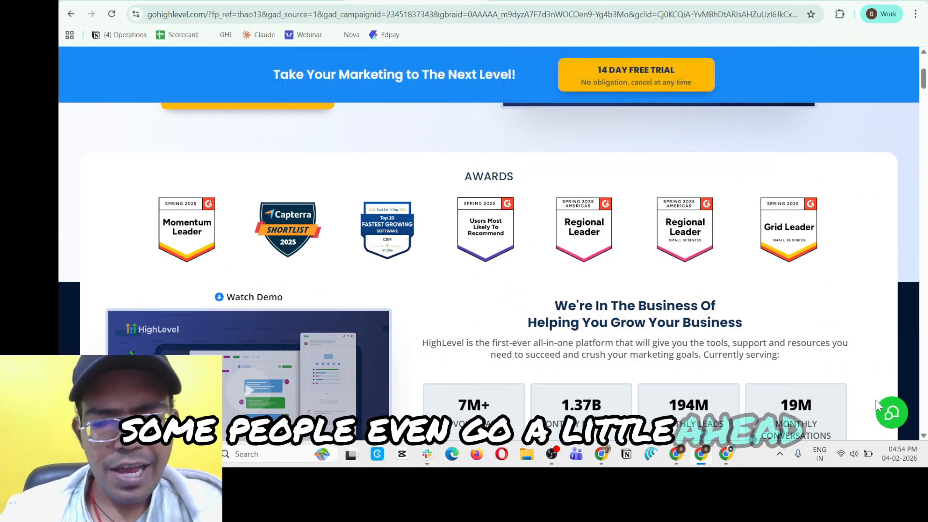
Examine the landing page's chat question form and the voice-call preview of Chat Widget 1 in its builder.
click(893, 426)
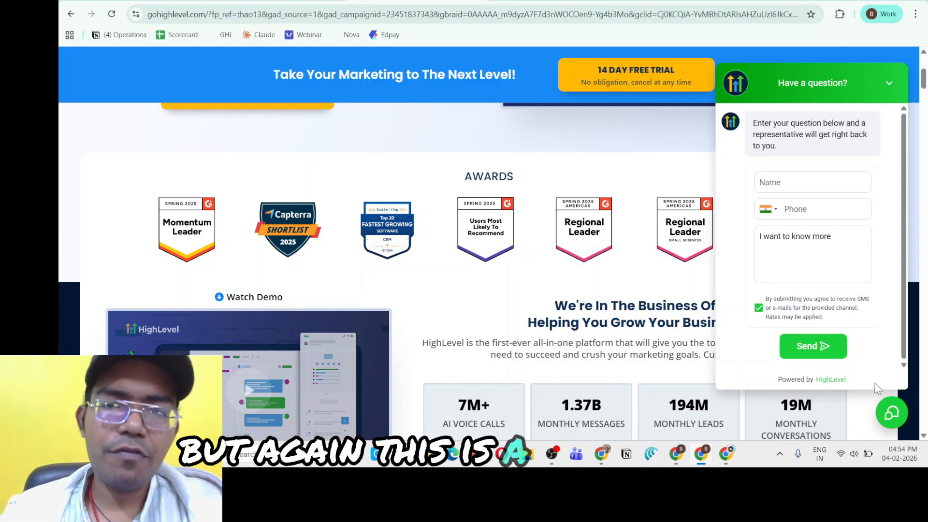
click(891, 410)
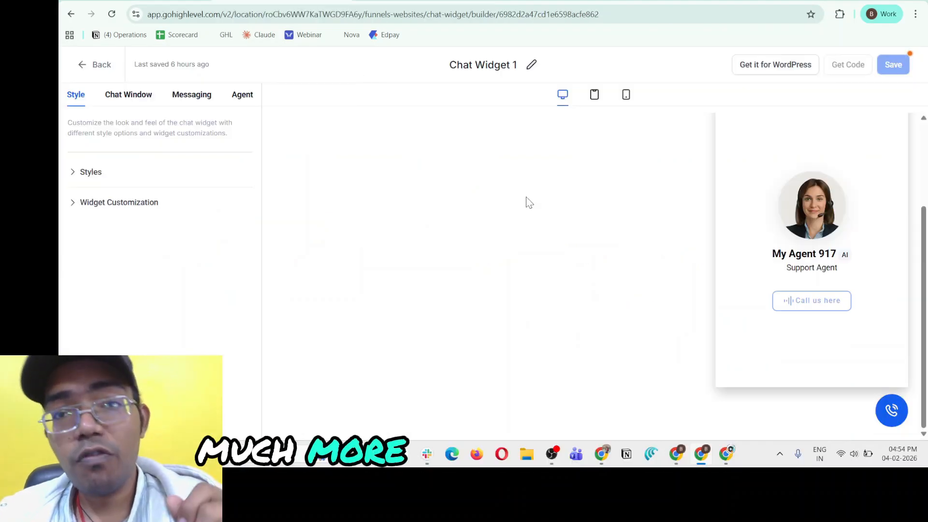
click(892, 405)
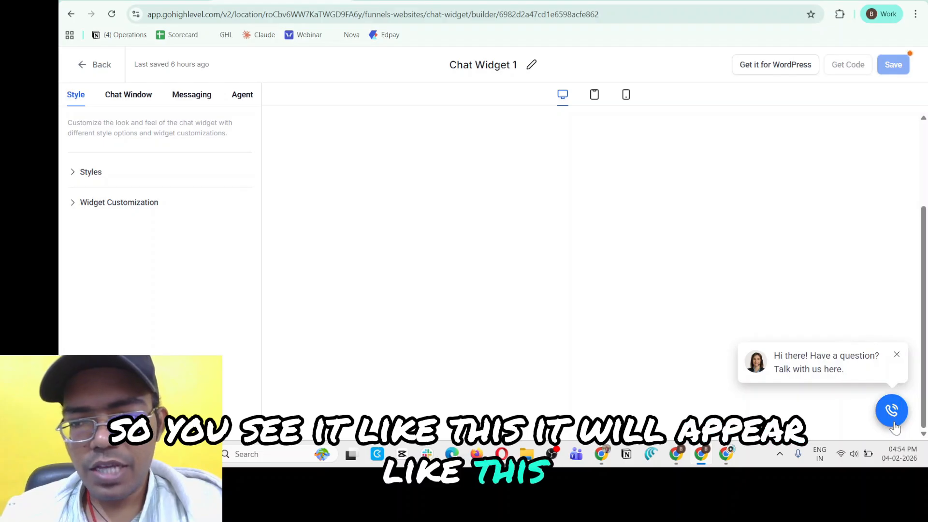
click(839, 359)
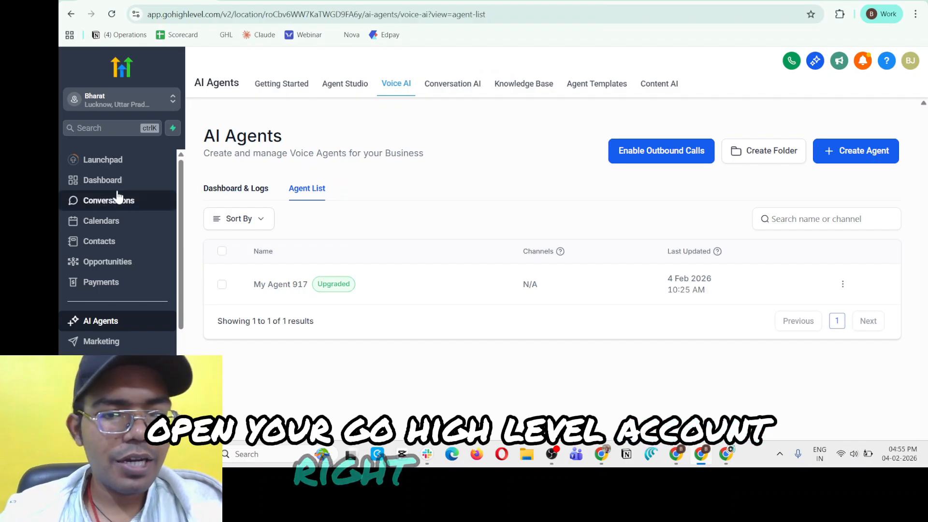
Open the Voice AI section of AI Agents, check Dashboard & Logs, and return to the agent list.
scroll(116, 296, down, 2)
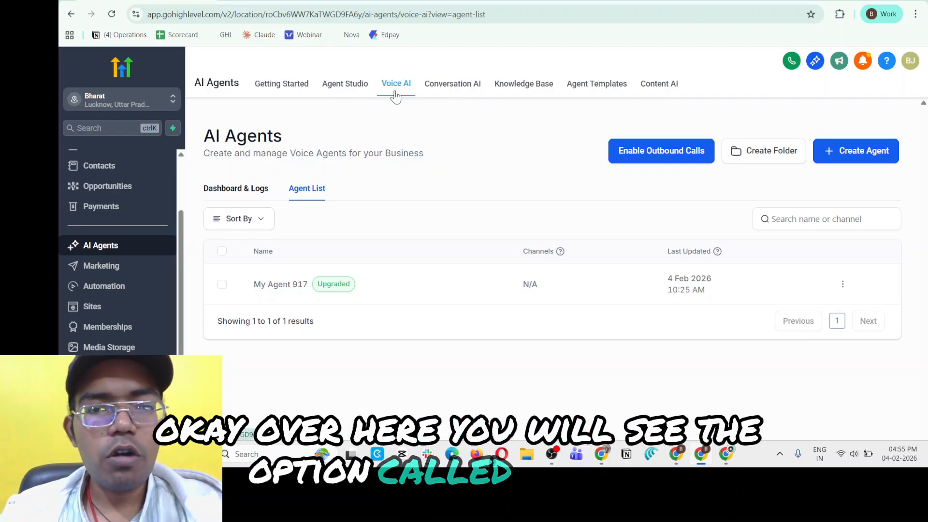
click(402, 90)
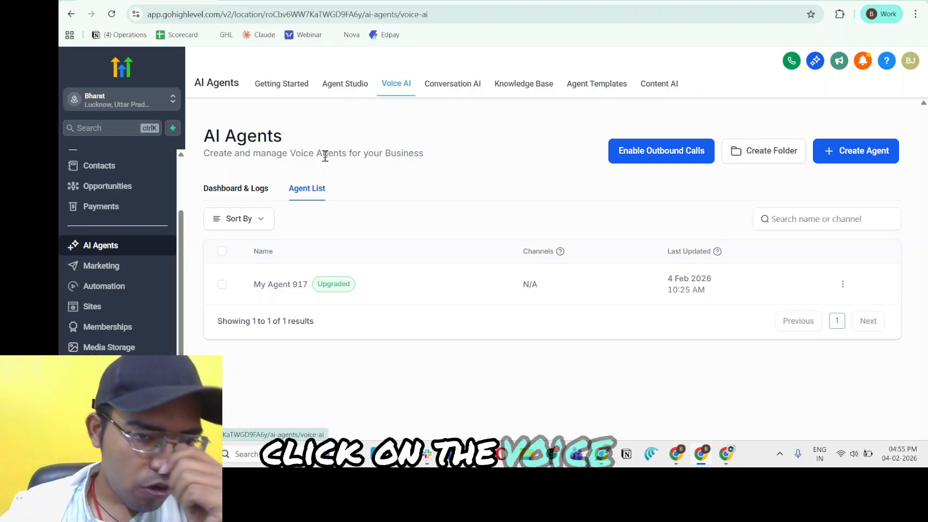
click(238, 193)
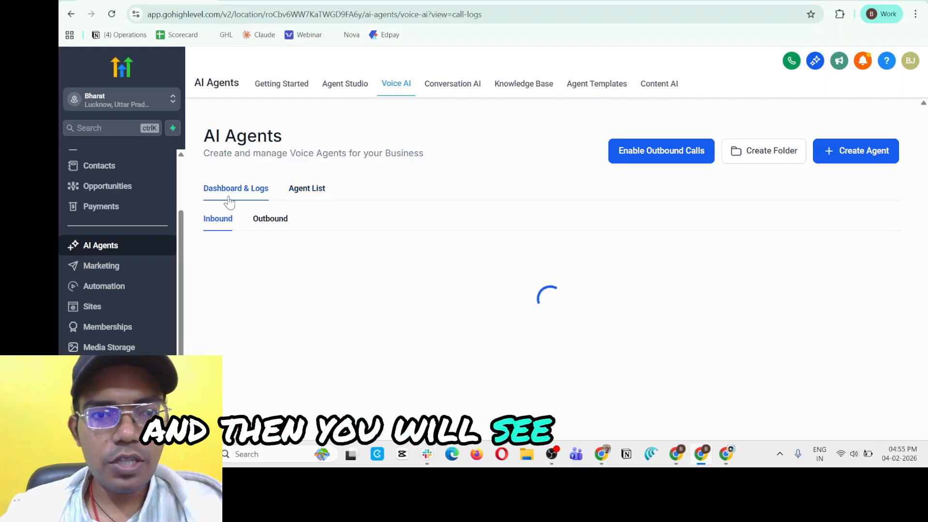
scroll(542, 303, down, 1)
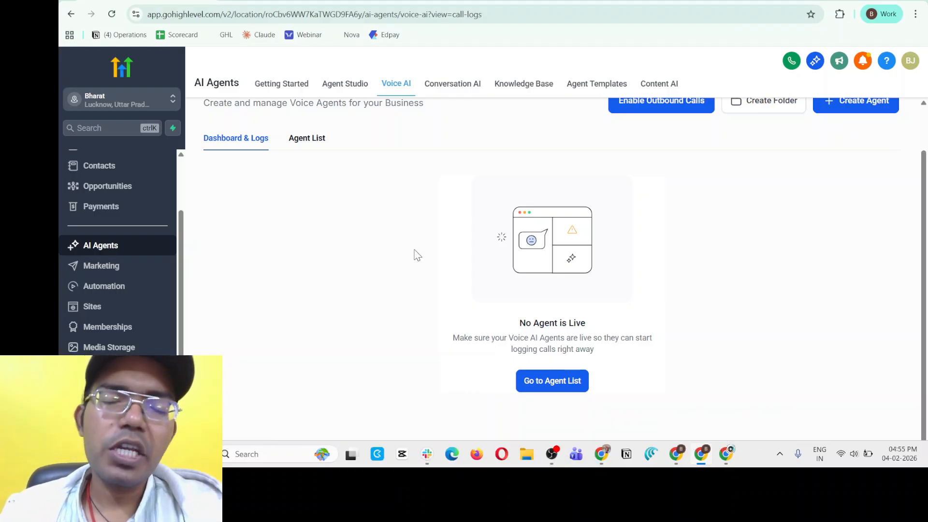
click(579, 384)
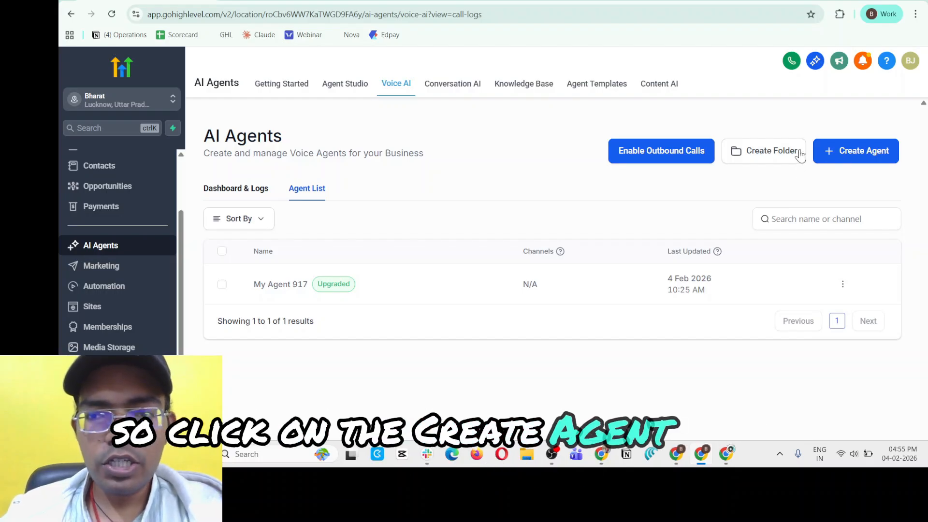
Browse the pre-built agents in the VoiceAI Templates Marketplace from the agent creation options, and close the marketplace.
click(855, 154)
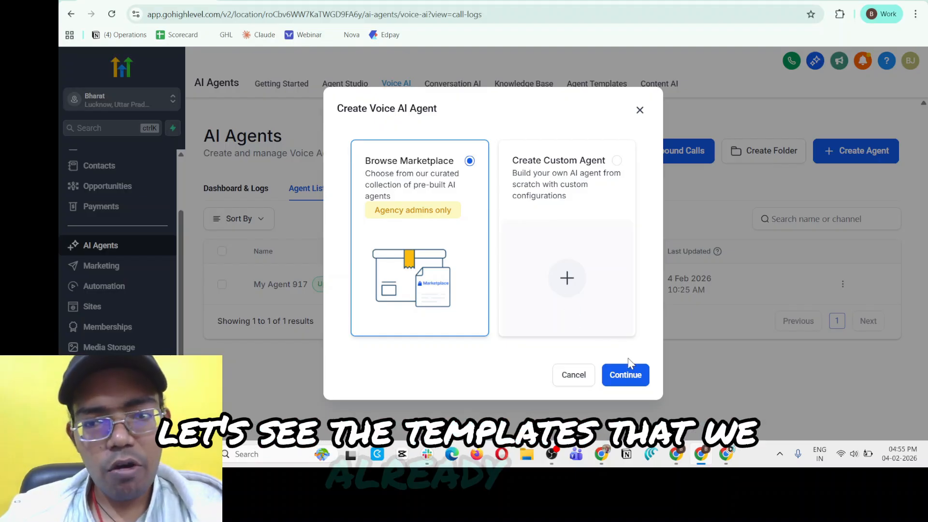
click(624, 375)
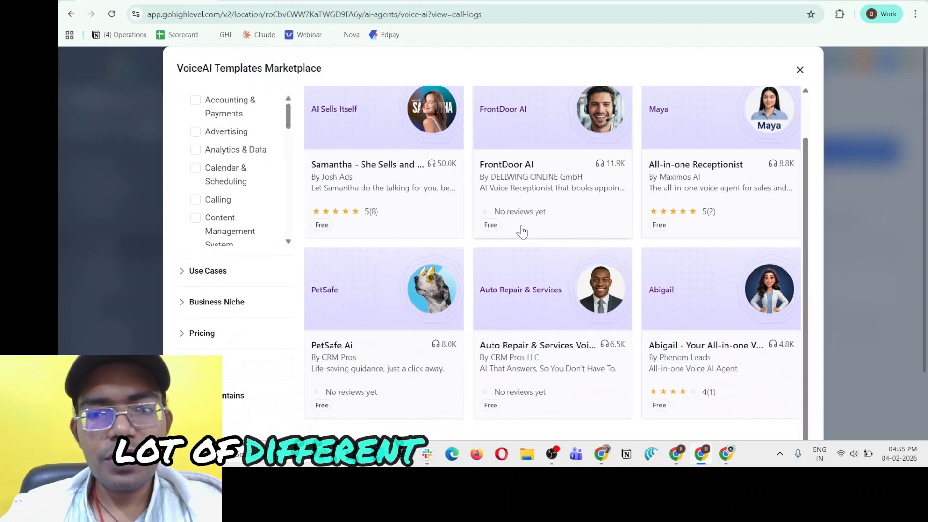
scroll(522, 232, down, 3)
scroll(340, 194, up, 3)
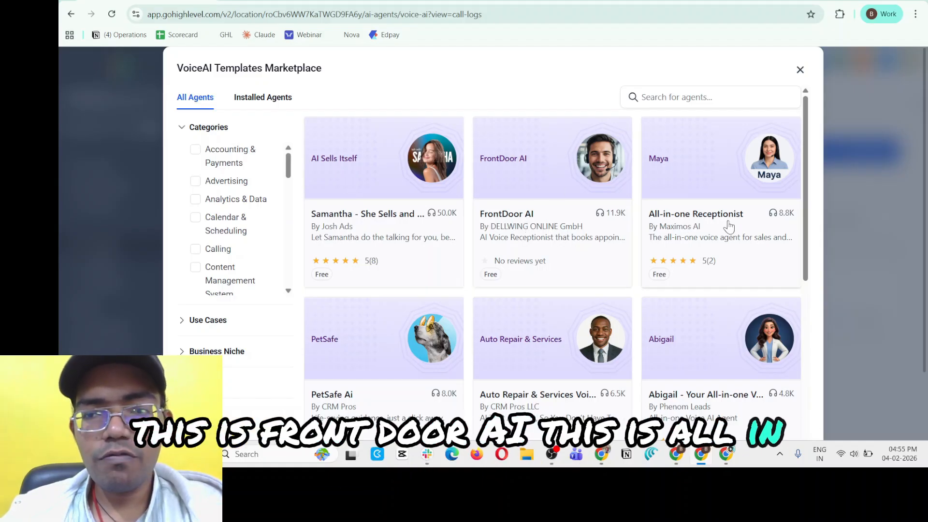
scroll(725, 228, down, 5)
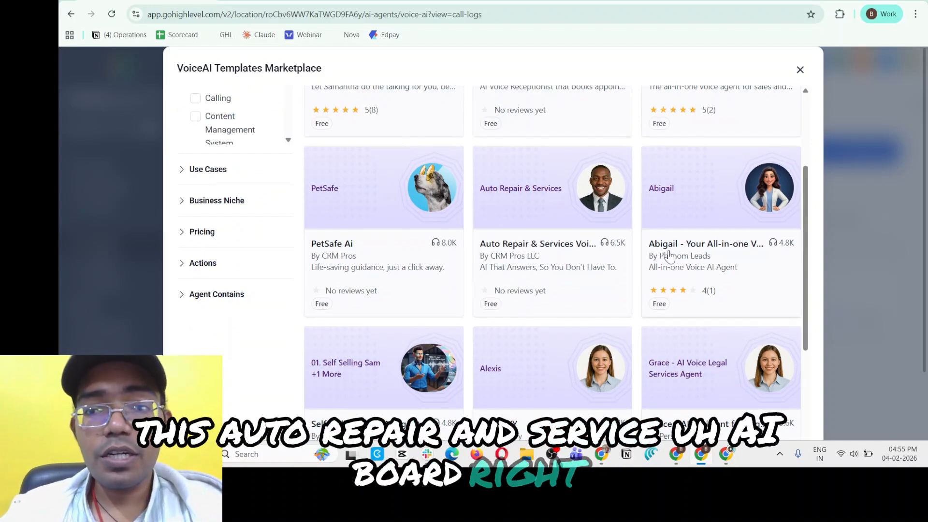
scroll(385, 315, down, 5)
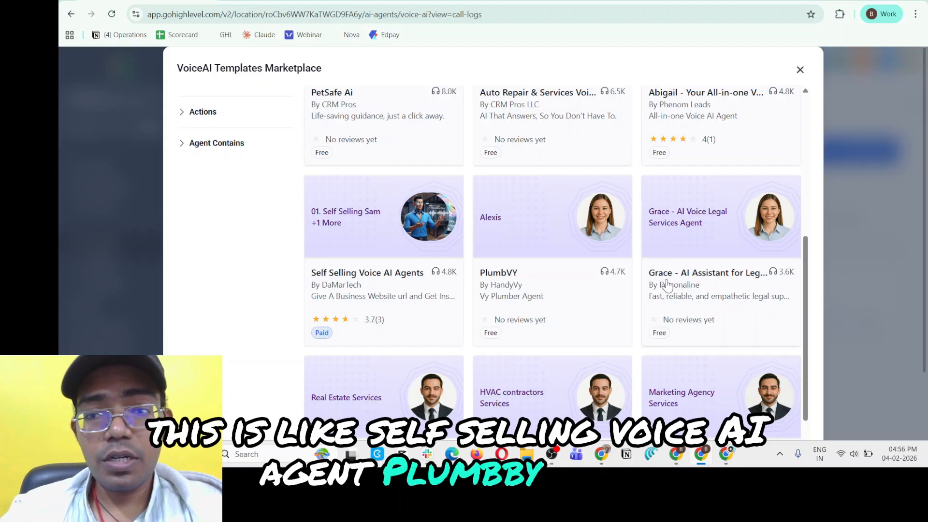
scroll(653, 290, down, 2)
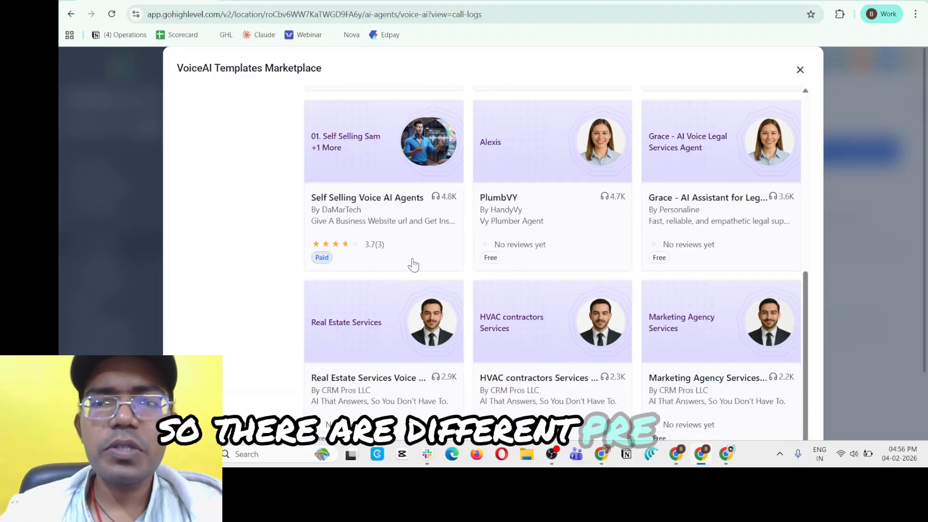
scroll(539, 207, up, 6)
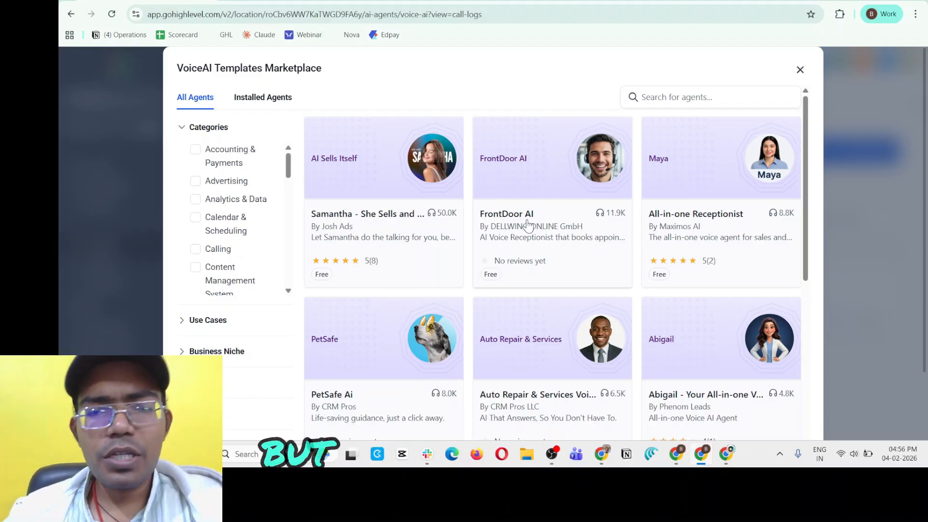
scroll(560, 207, down, 6)
scroll(551, 215, down, 2)
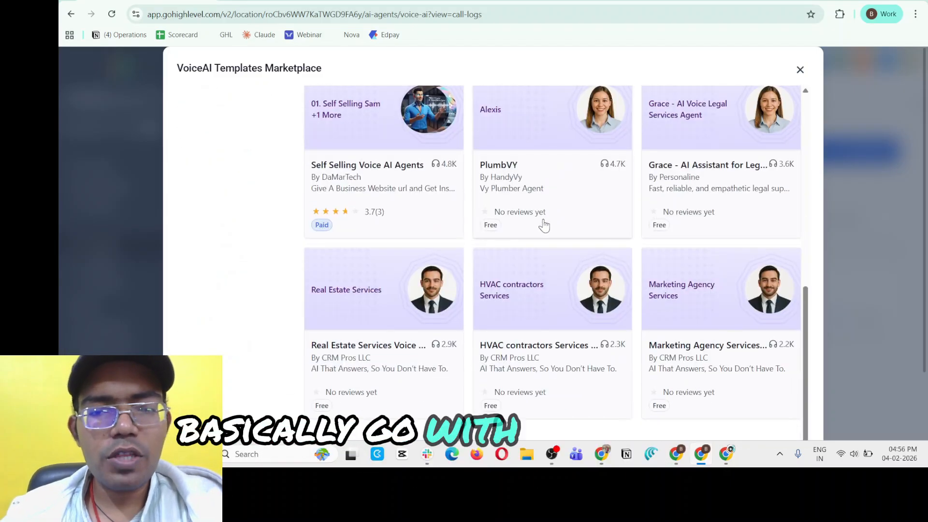
scroll(712, 189, up, 6)
scroll(711, 190, up, 3)
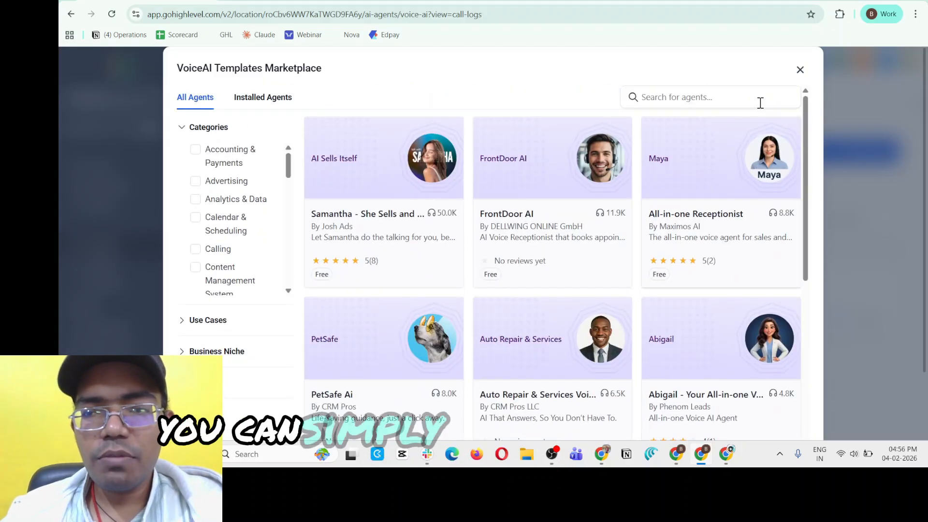
click(799, 69)
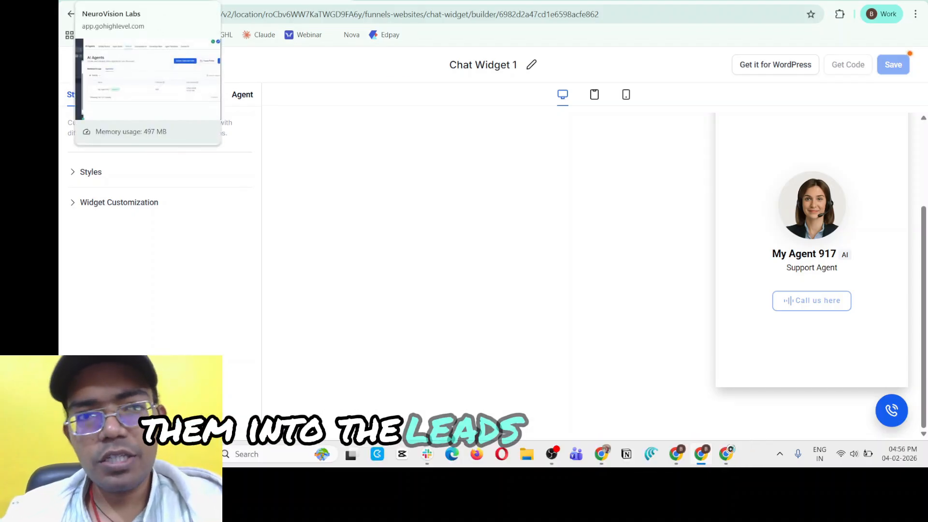
Return to the Voice AI agent list and start a new custom agent built from scratch.
click(145, 0)
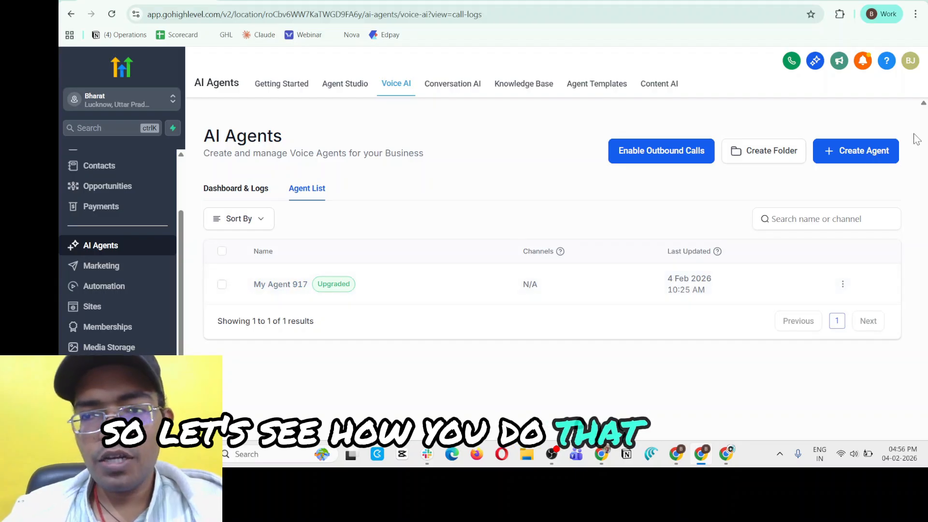
click(832, 165)
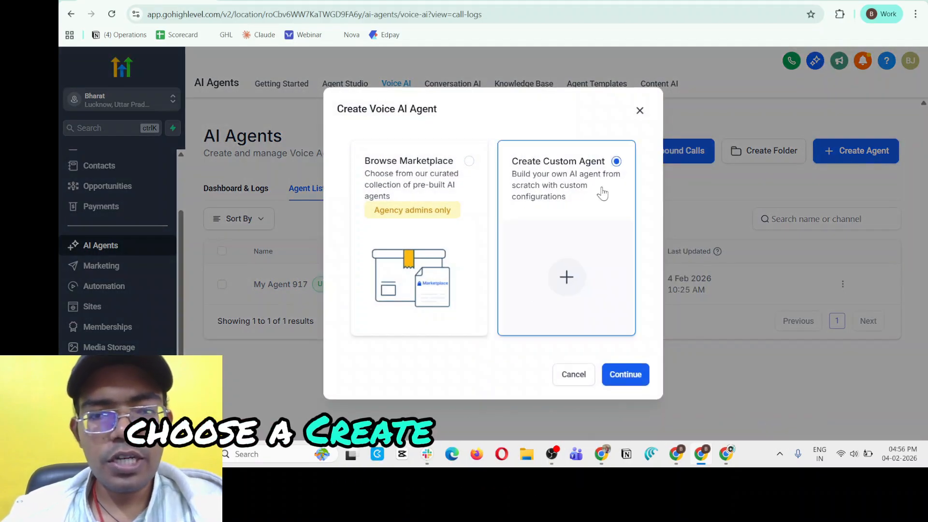
click(612, 372)
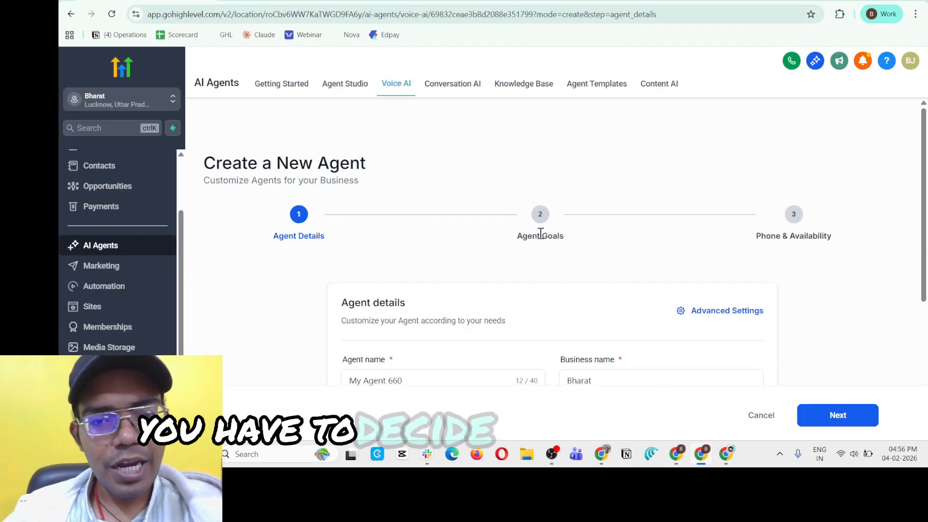
Name the new voice agent "Fredrick" in the agent details.
scroll(540, 233, down, 3)
click(484, 234)
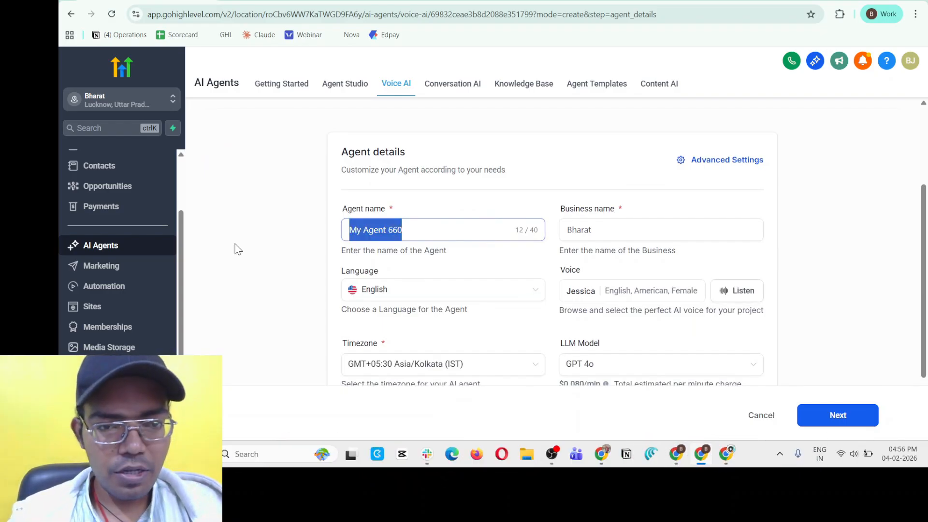
text(Fred)
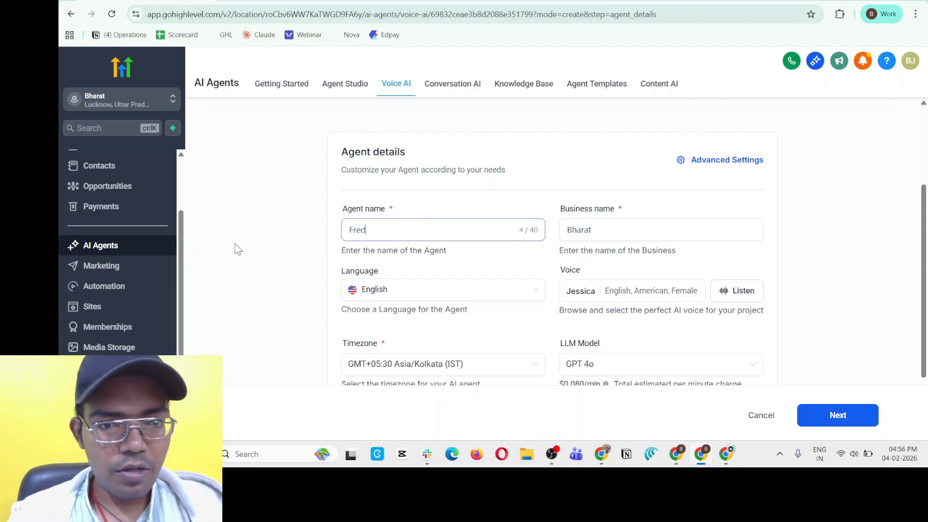
text(rick)
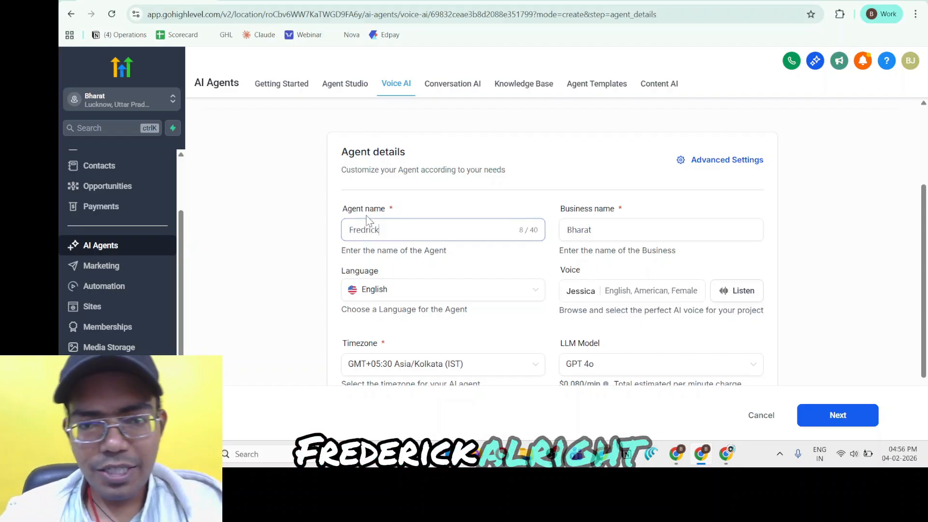
Set the new agent's business name to "Automation Agency".
key(Tab)
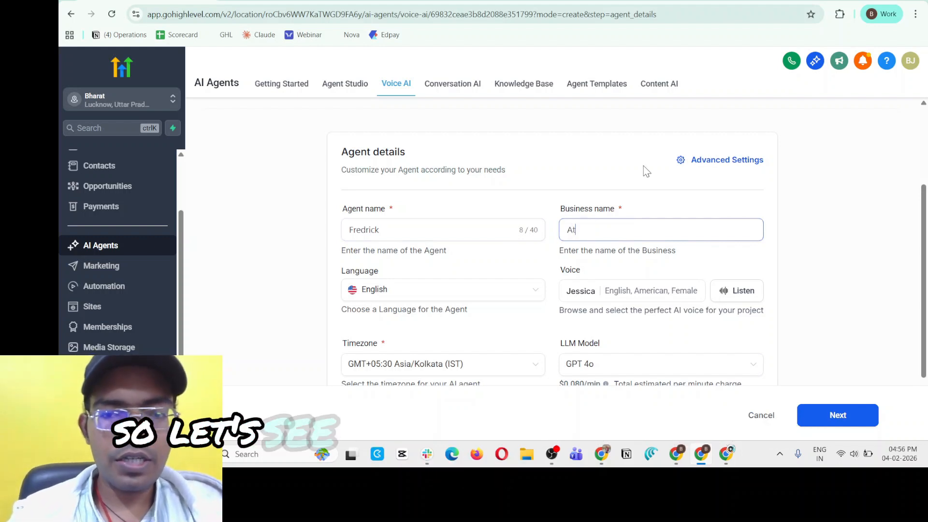
text(Auo)
key(BackSpace)
text(t)
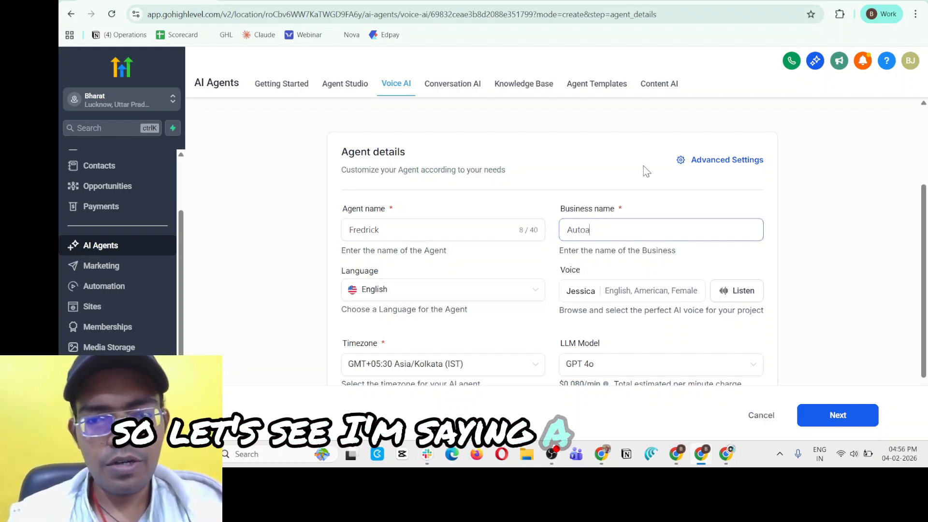
text(omatino)
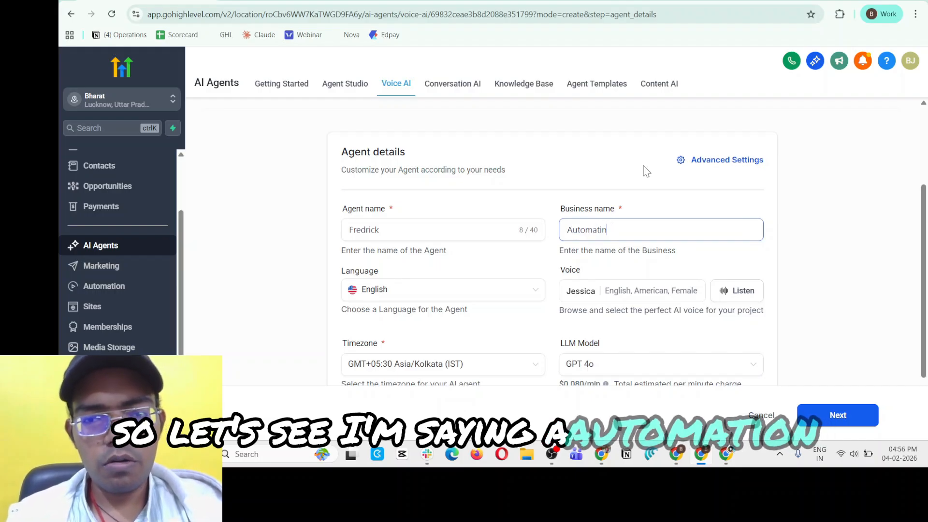
key(BackSpace)
key(BackSpace)
text(on Agency)
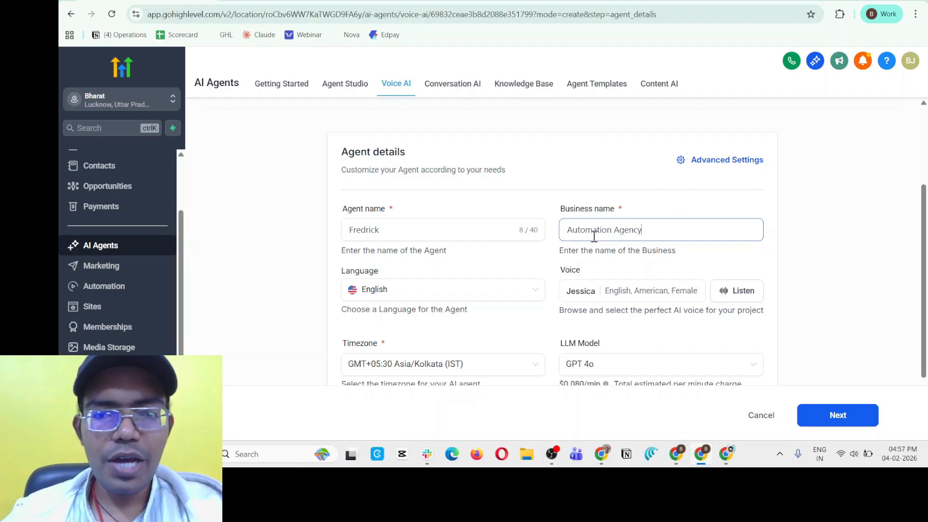
Review the languages offered for the agent, including the multilingual option, keeping English selected.
drag(566, 230, 651, 226)
click(361, 273)
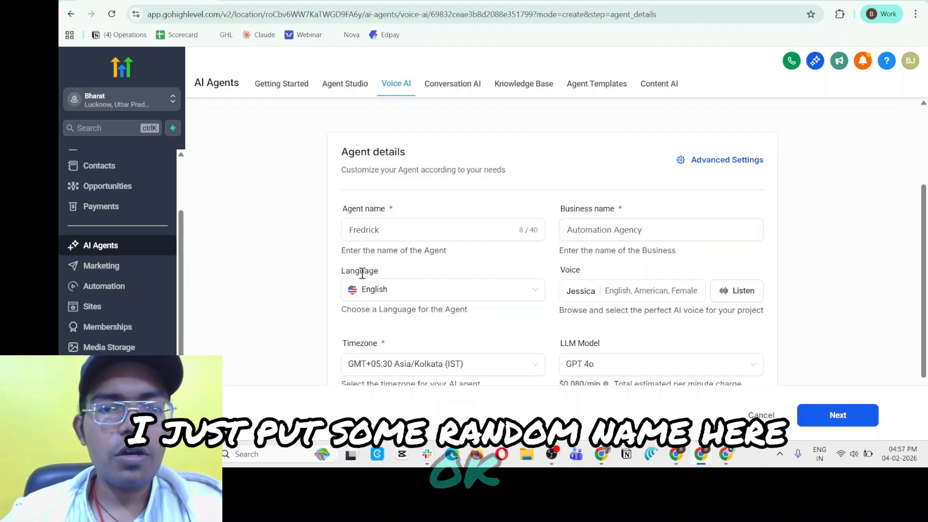
drag(351, 275, 381, 274)
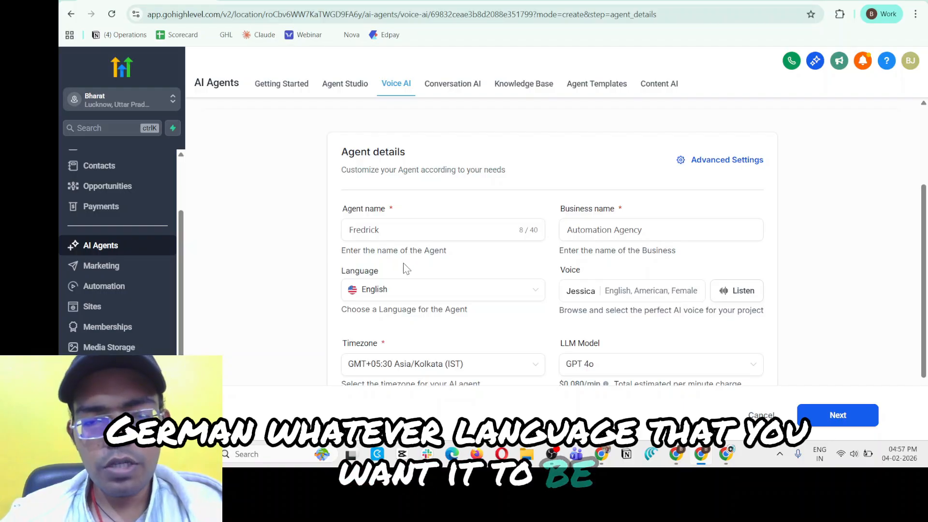
click(432, 300)
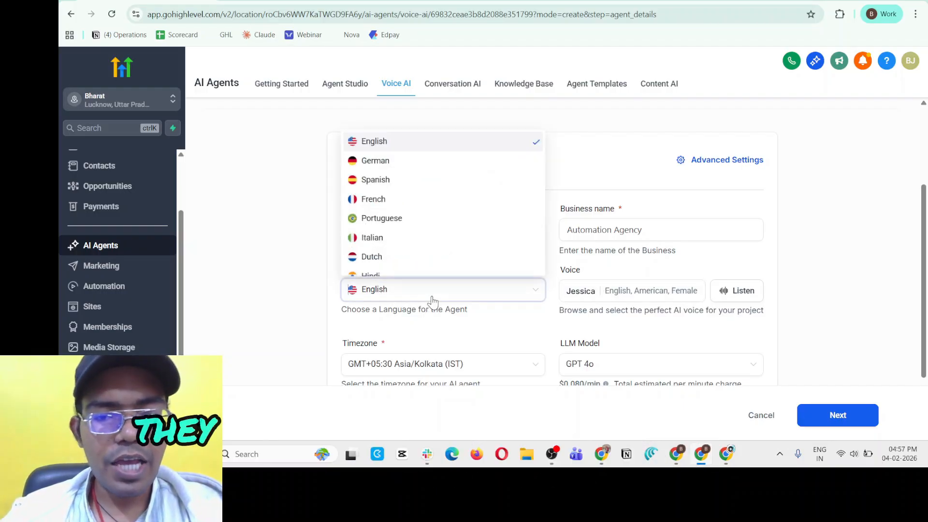
scroll(451, 227, down, 10)
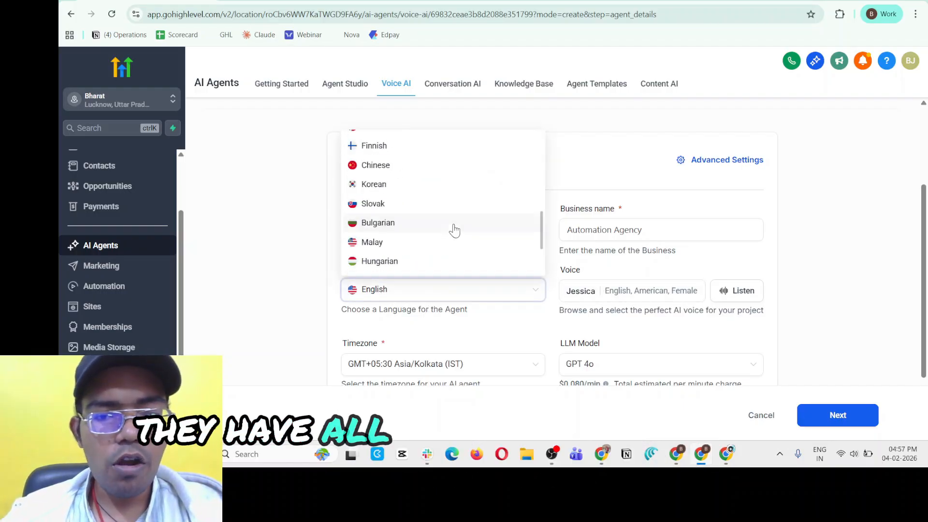
click(318, 305)
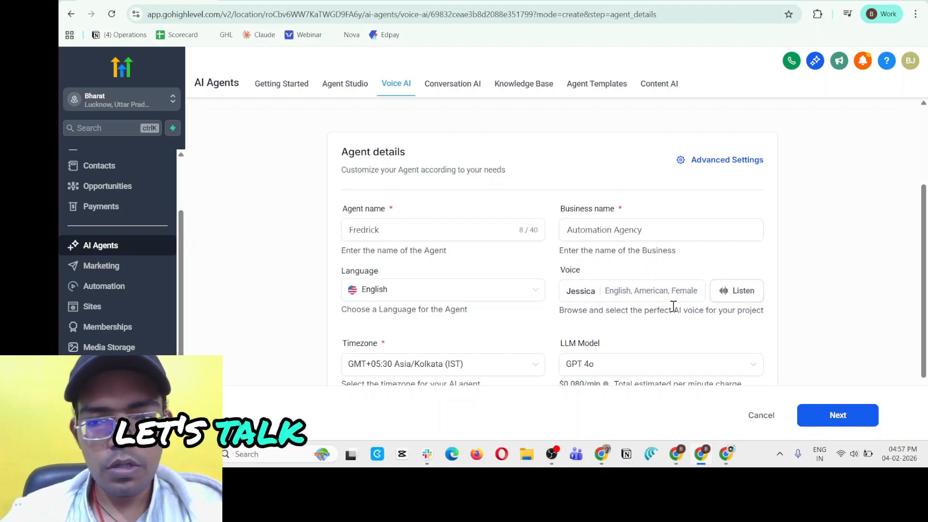
Open the voice selection for the agent and preview the Dakota H and Christopher voices in the library.
click(593, 294)
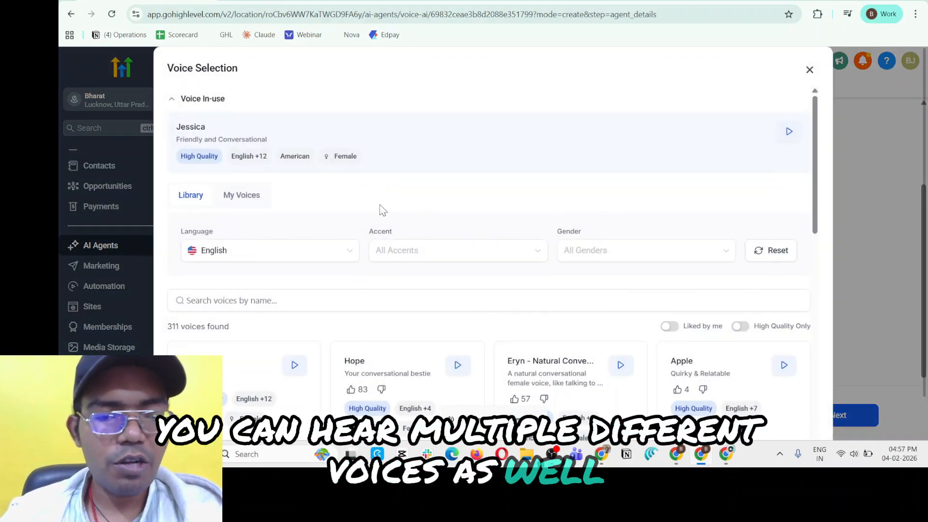
scroll(311, 180, down, 2)
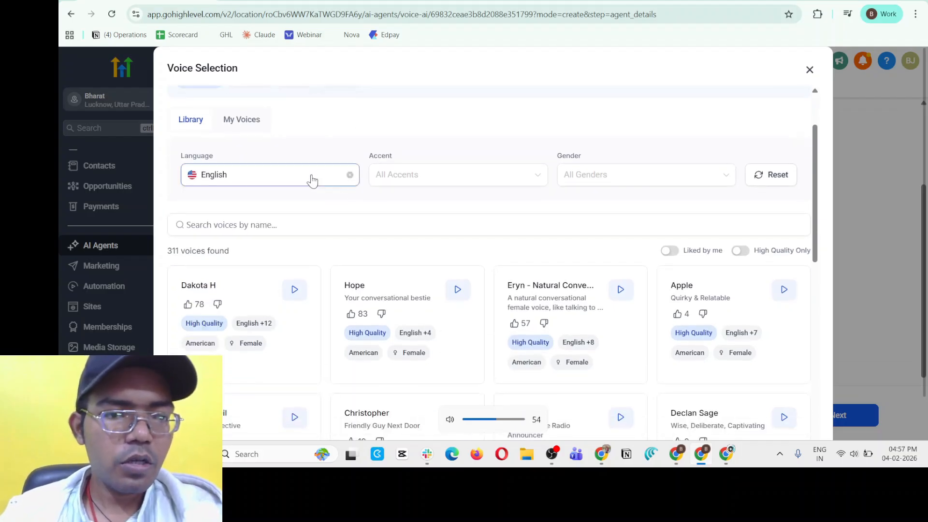
scroll(286, 197, up, 2)
scroll(243, 221, down, 5)
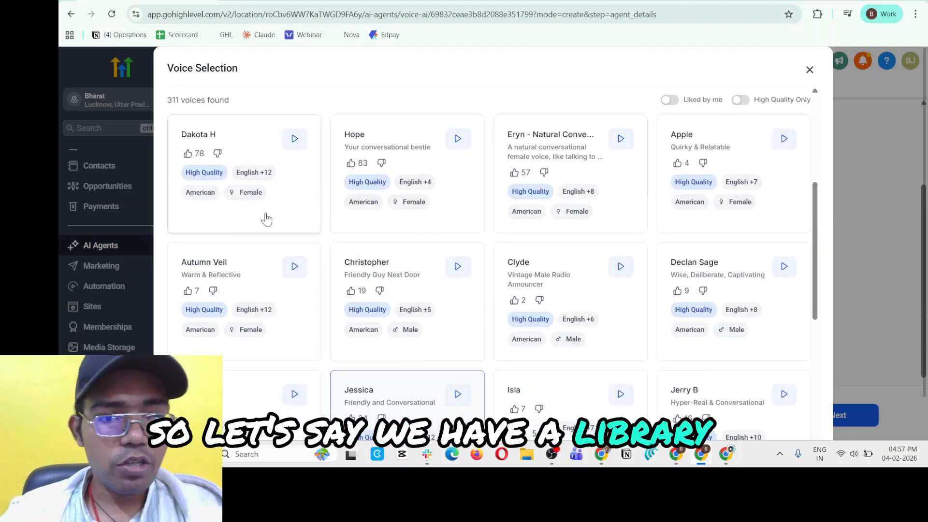
click(297, 141)
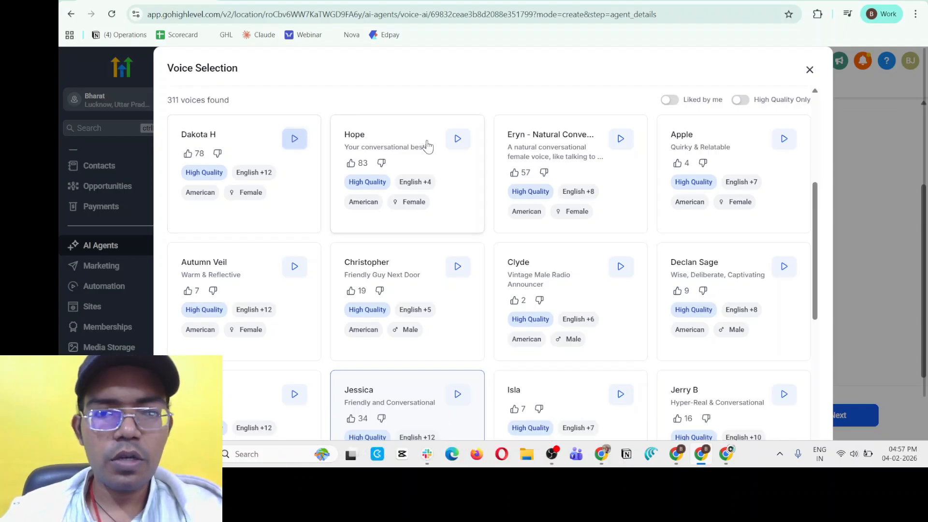
click(457, 267)
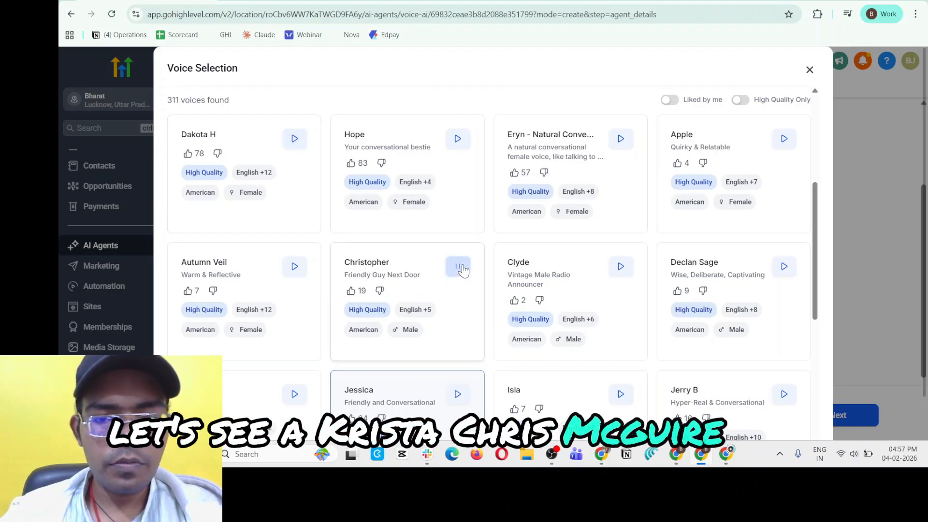
Preview the Declan Sage voice in the library and select it for the agent.
scroll(462, 269, down, 2)
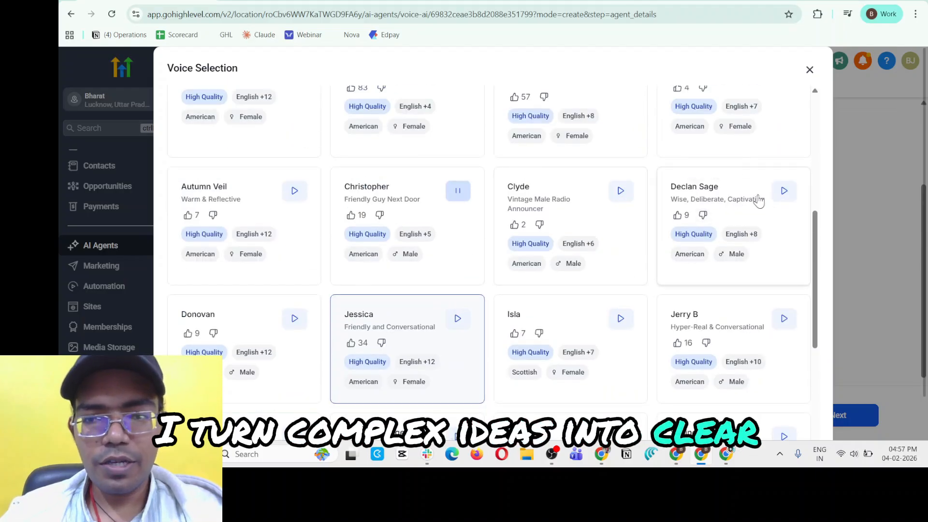
click(784, 195)
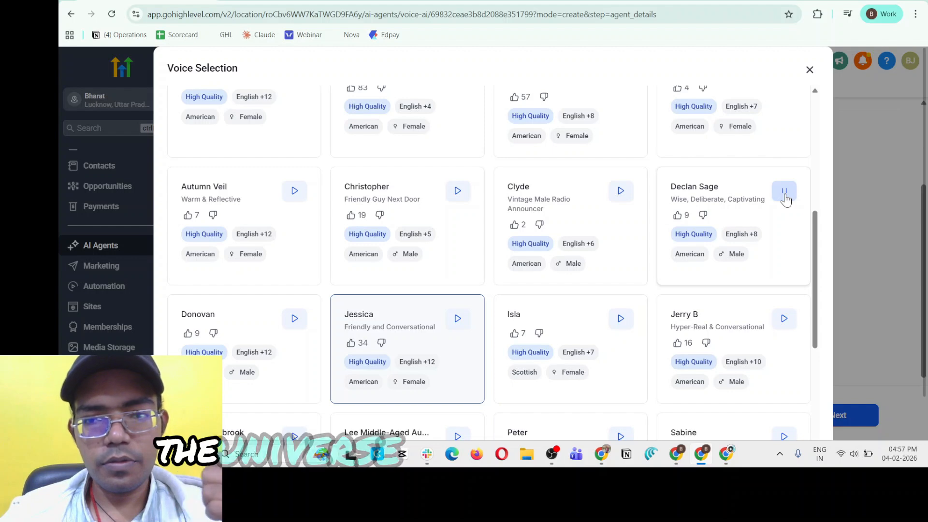
click(753, 198)
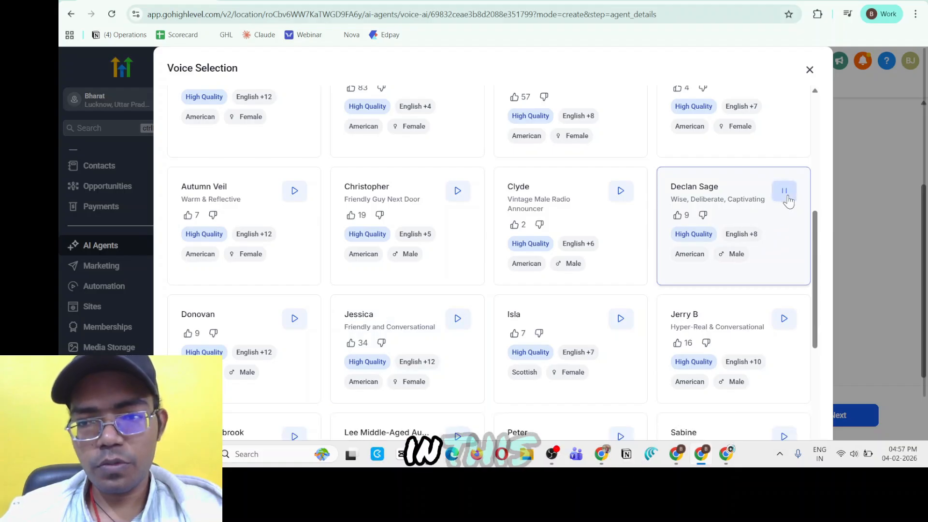
Look at the account's own voices and the custom voice import options, and close the import dialog without importing.
scroll(590, 306, up, 6)
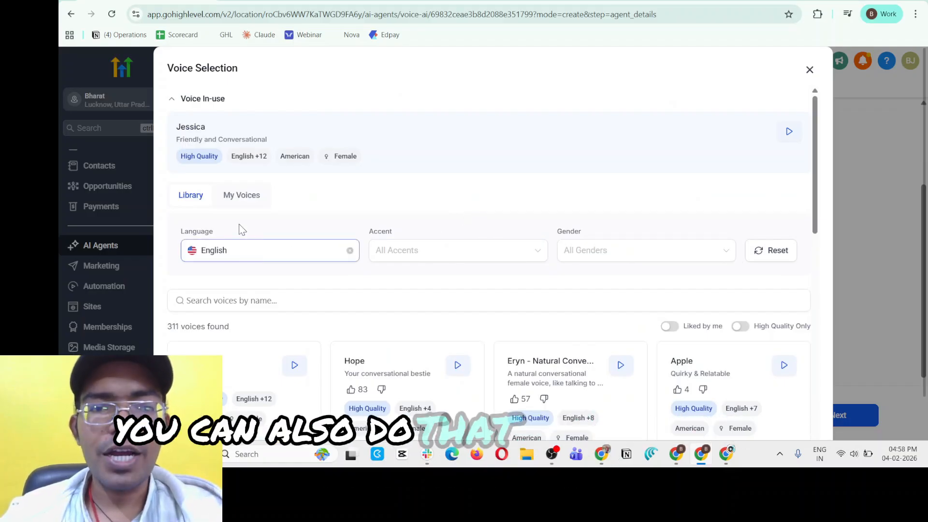
click(235, 198)
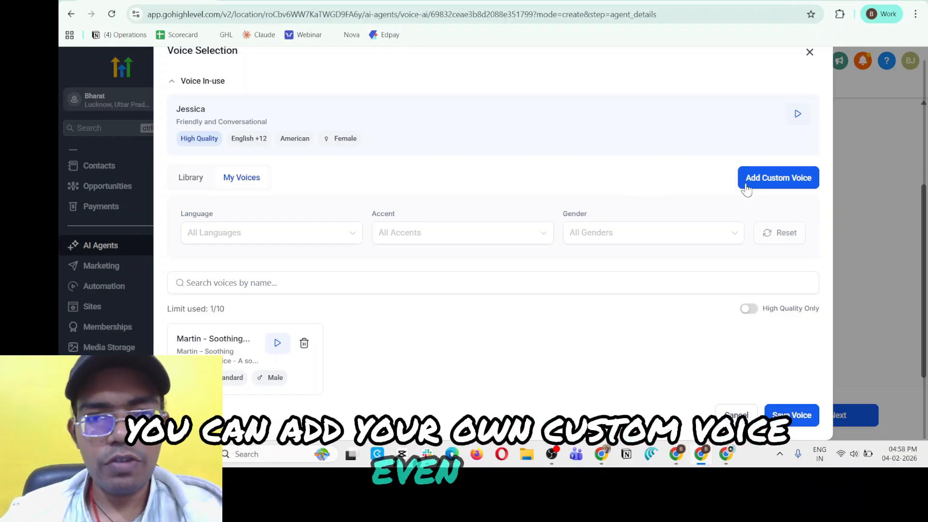
scroll(750, 196, up, 1)
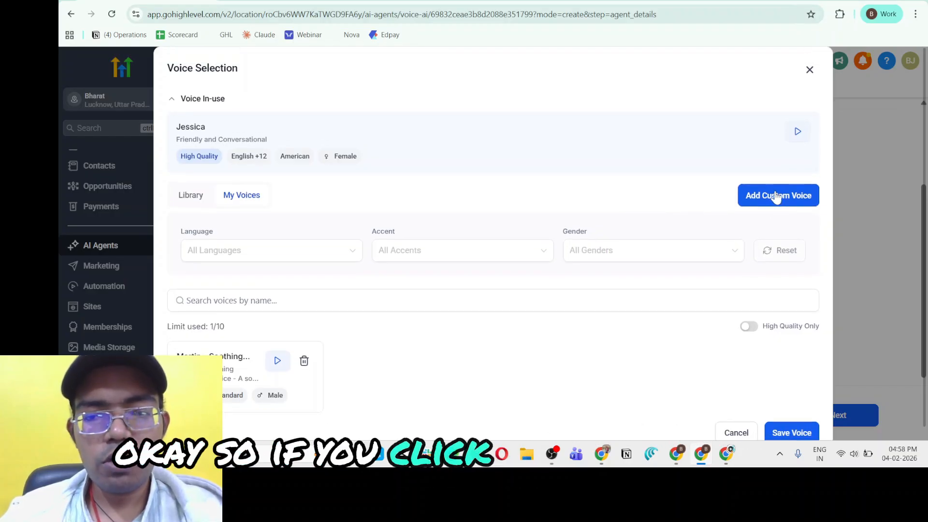
click(776, 202)
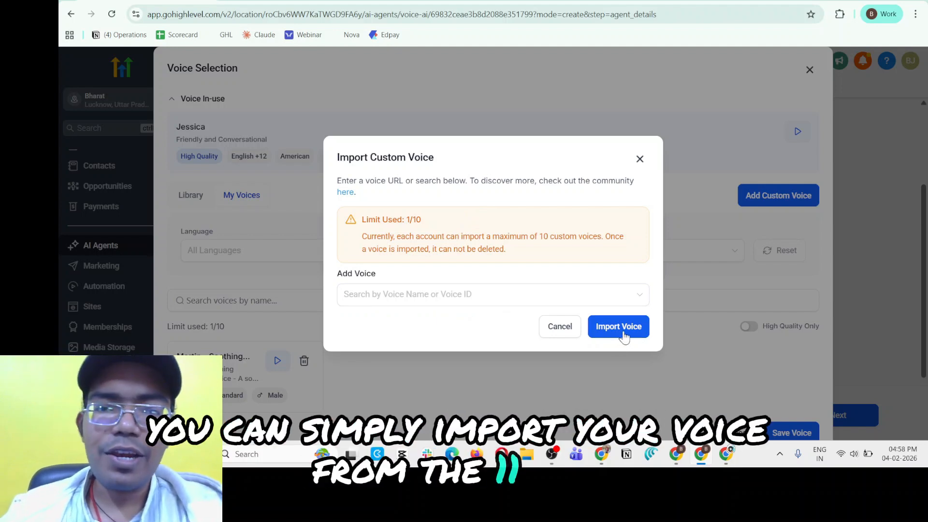
click(639, 159)
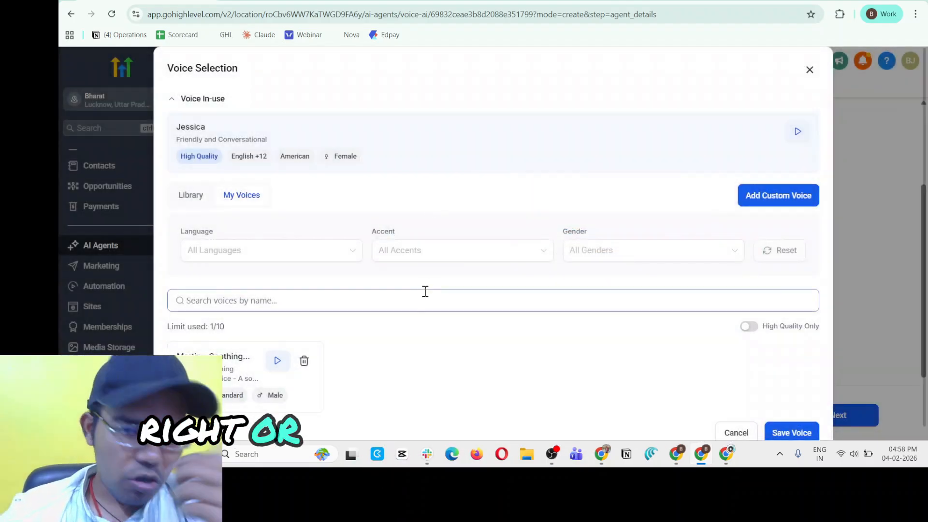
Check the Declan Sage selection in the voice library and save it as the agent's voice.
scroll(266, 324, down, 1)
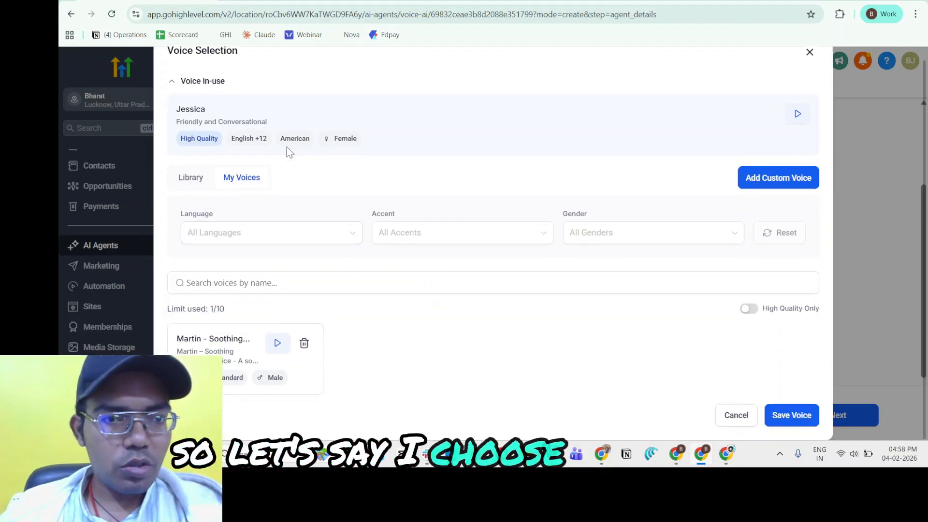
click(191, 177)
scroll(627, 355, down, 5)
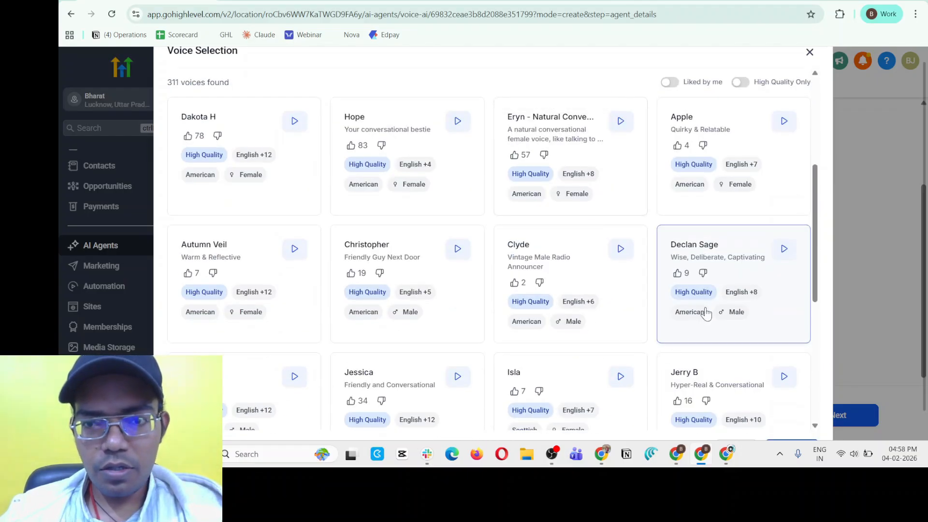
scroll(243, 165, up, 3)
click(241, 113)
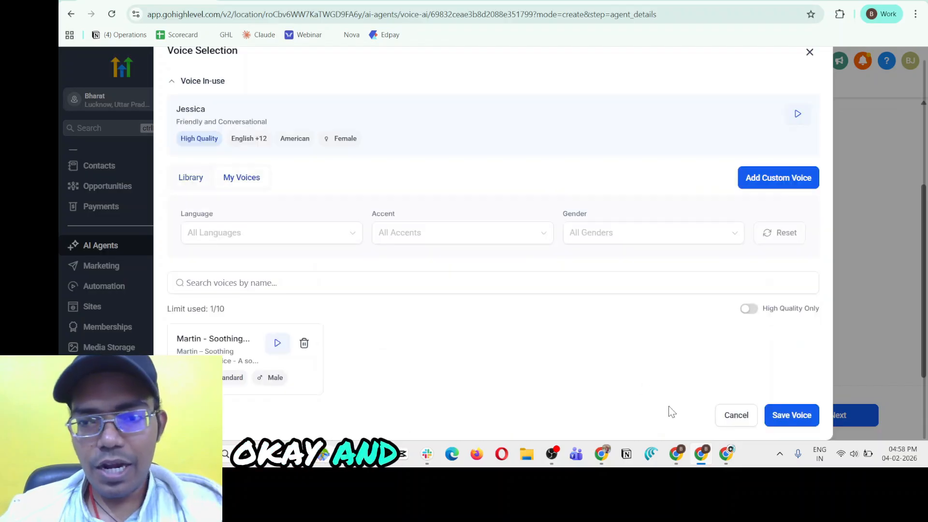
click(790, 414)
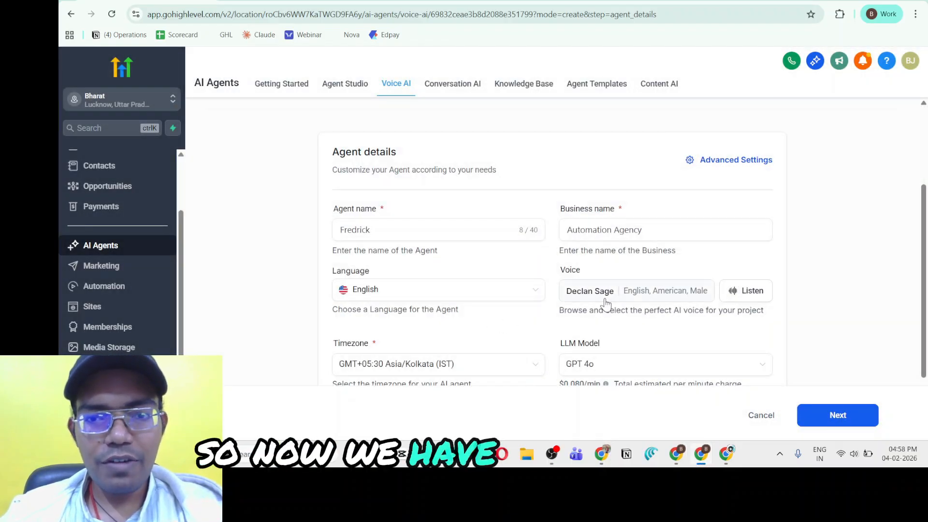
Check the agent's timezone setting and set the LLM model to GPT 5.
scroll(491, 335, down, 3)
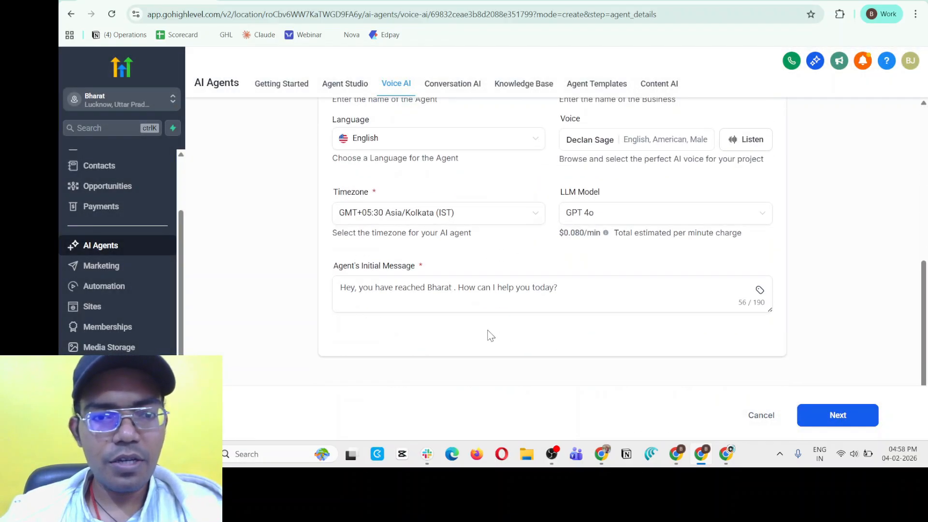
click(407, 222)
click(424, 220)
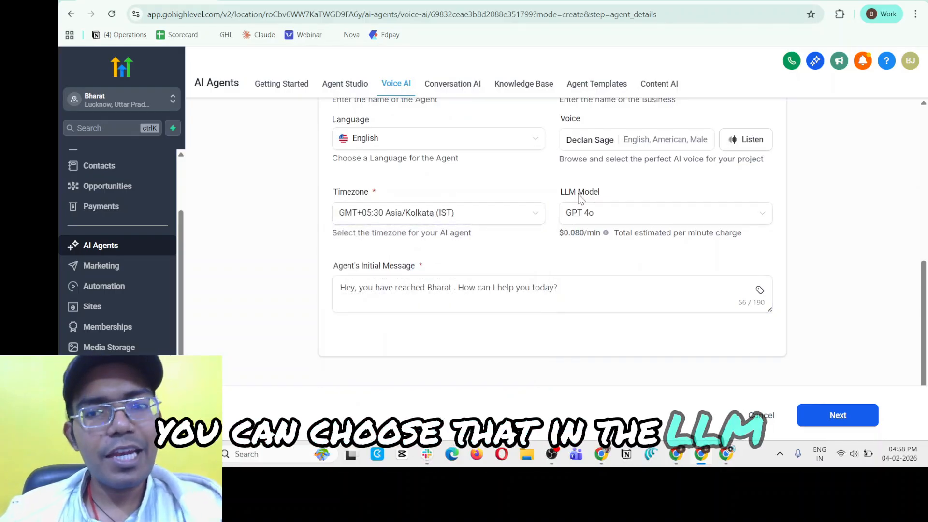
click(587, 215)
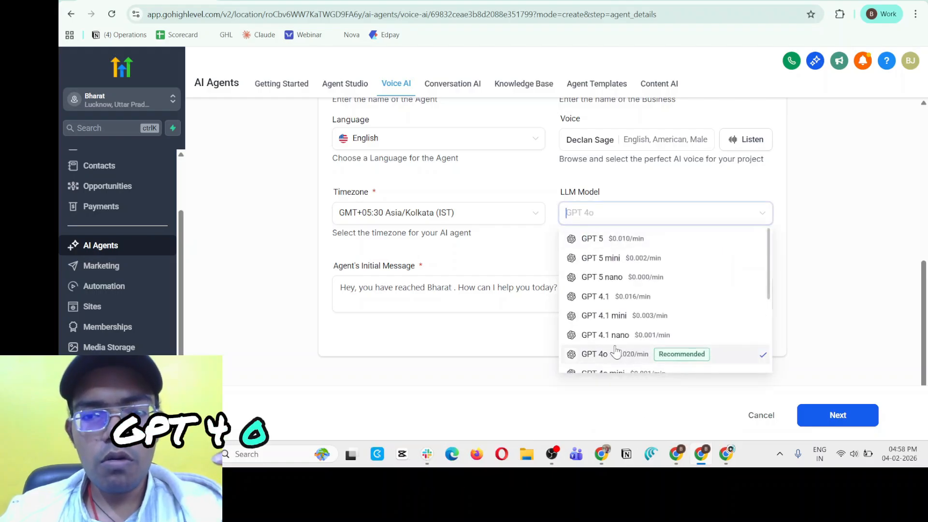
click(716, 260)
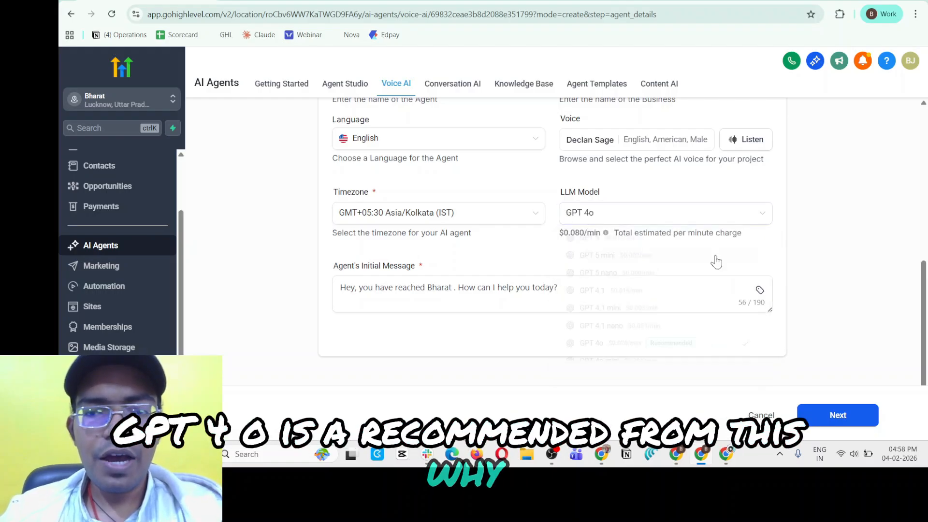
click(650, 224)
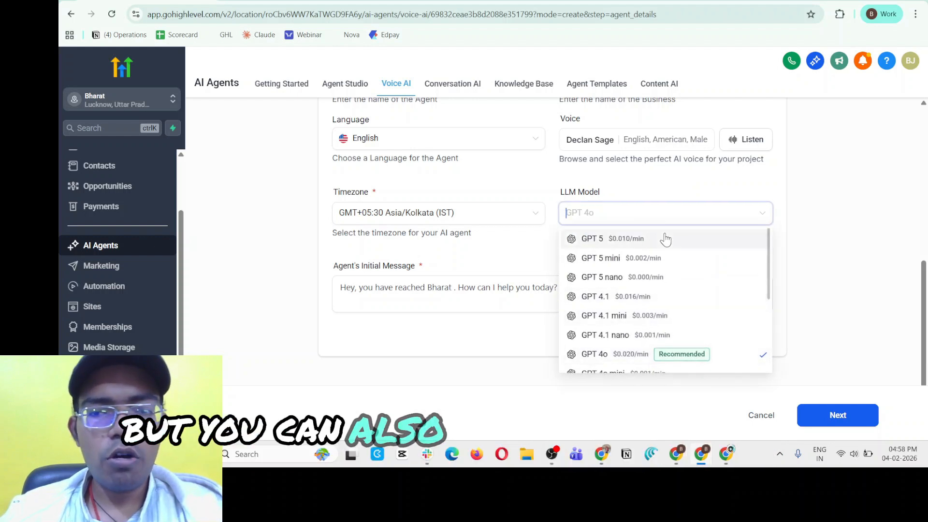
click(662, 245)
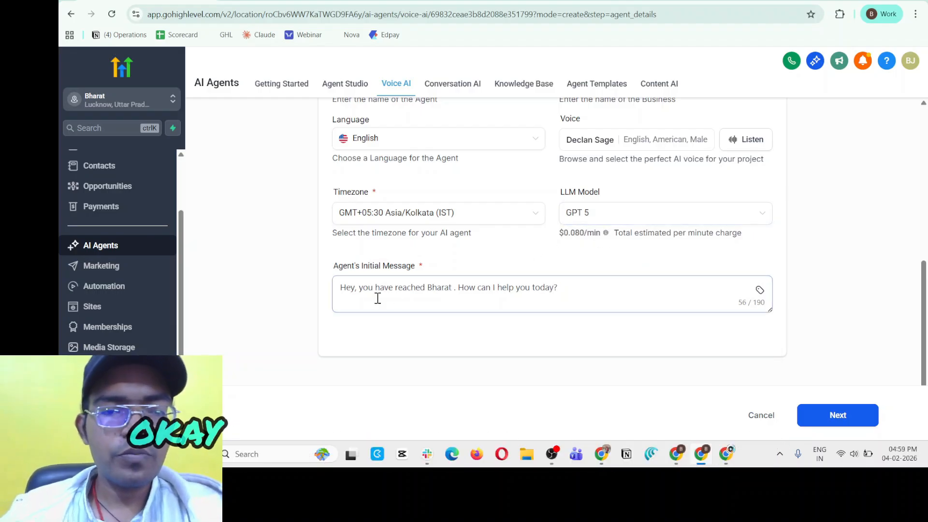
Replace the agent's initial message with "Hey. Let's talk on a call!".
drag(332, 265, 424, 265)
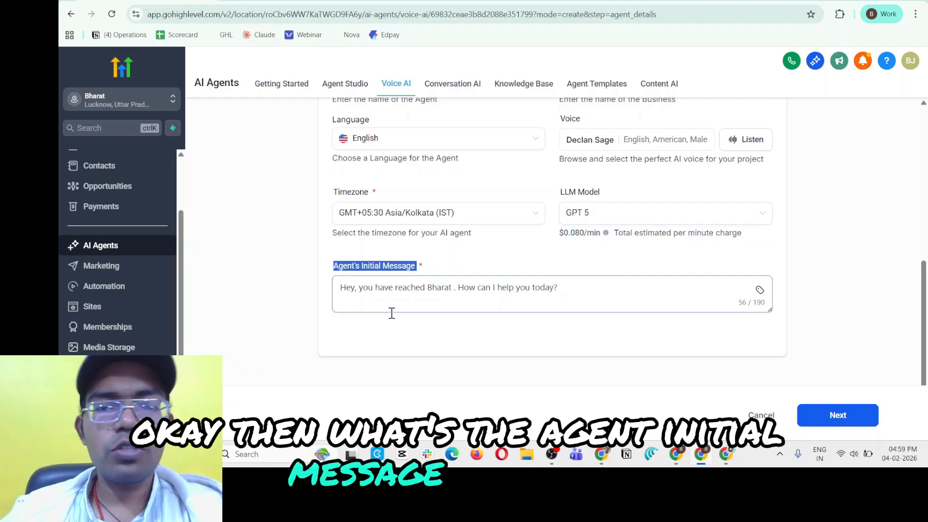
click(391, 312)
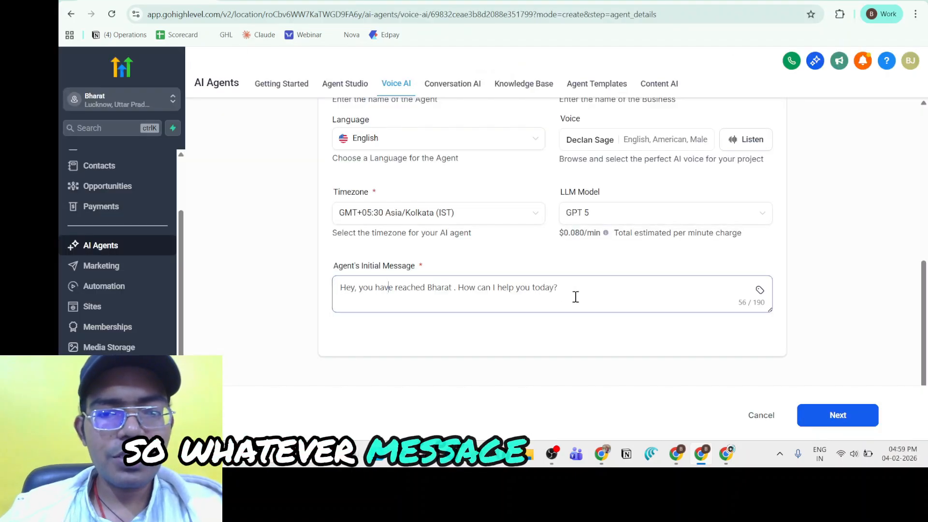
drag(561, 288, 585, 296)
click(350, 303)
double_click(347, 288)
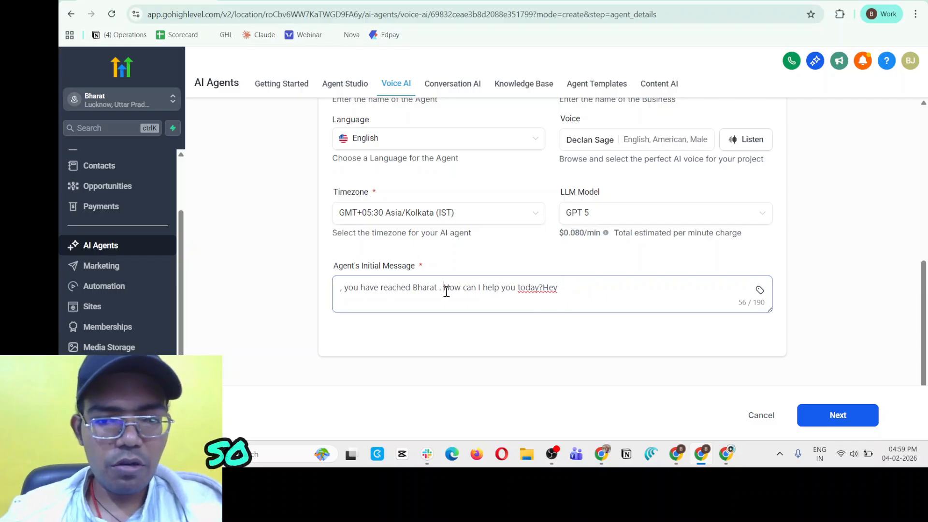
drag(359, 288, 406, 298)
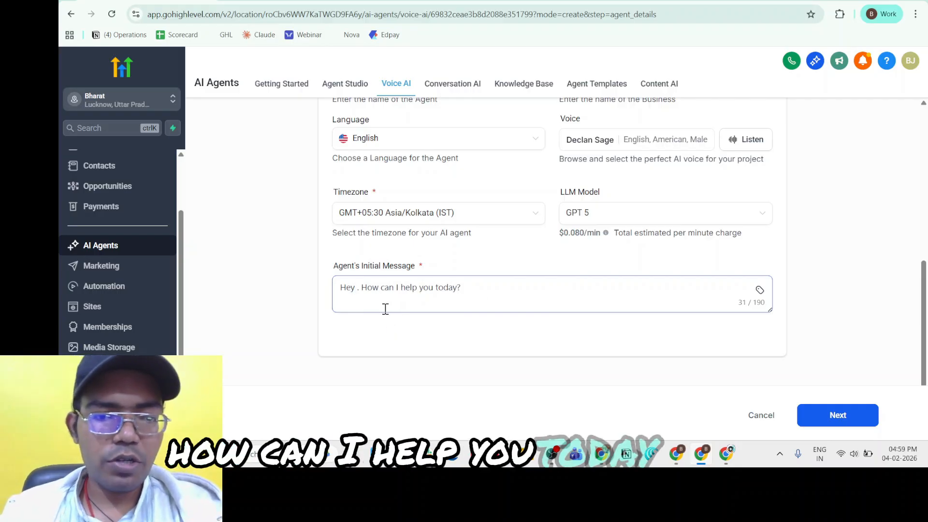
key(Delete)
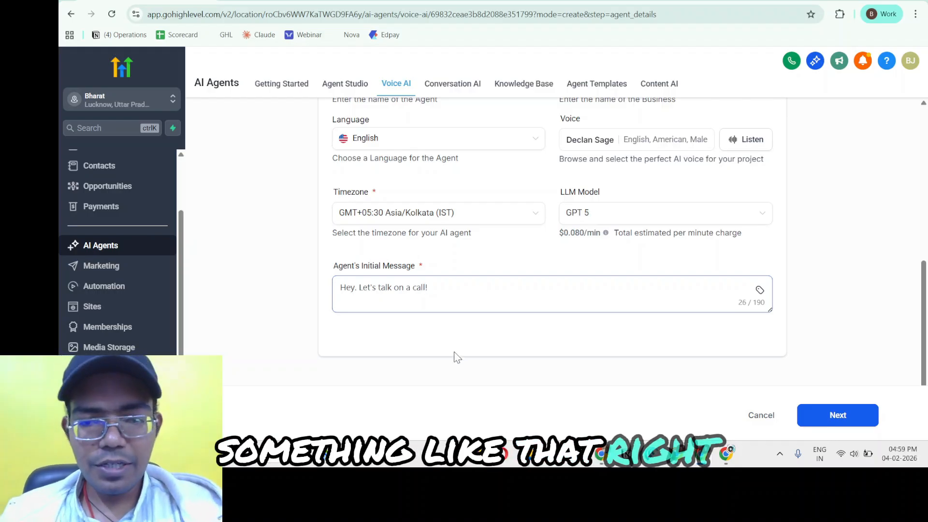
Review the completed agent details and continue to the Agent Goals stage.
scroll(495, 232, up, 6)
scroll(355, 276, down, 1)
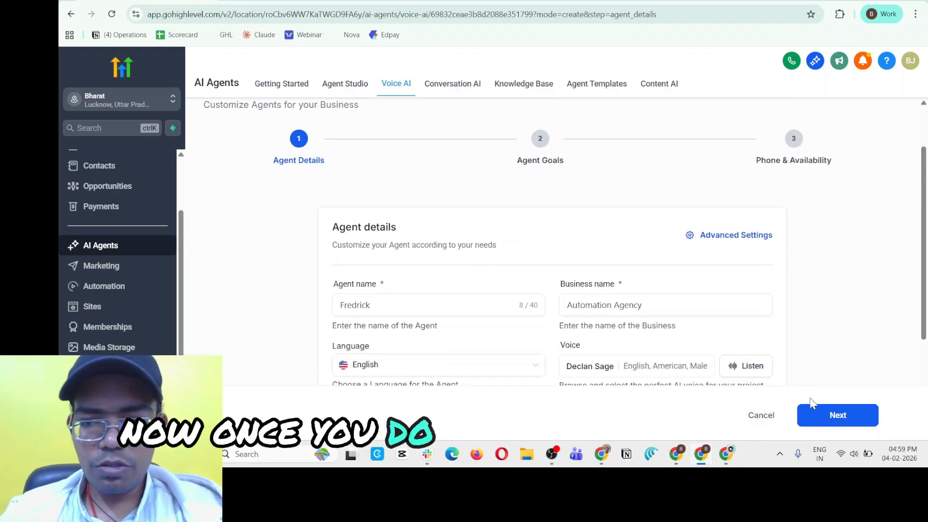
click(824, 416)
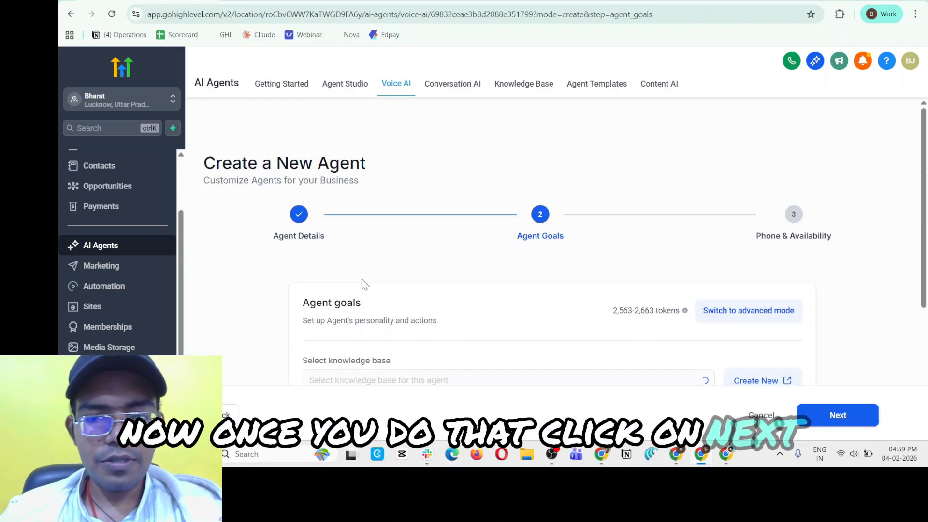
scroll(354, 279, down, 1)
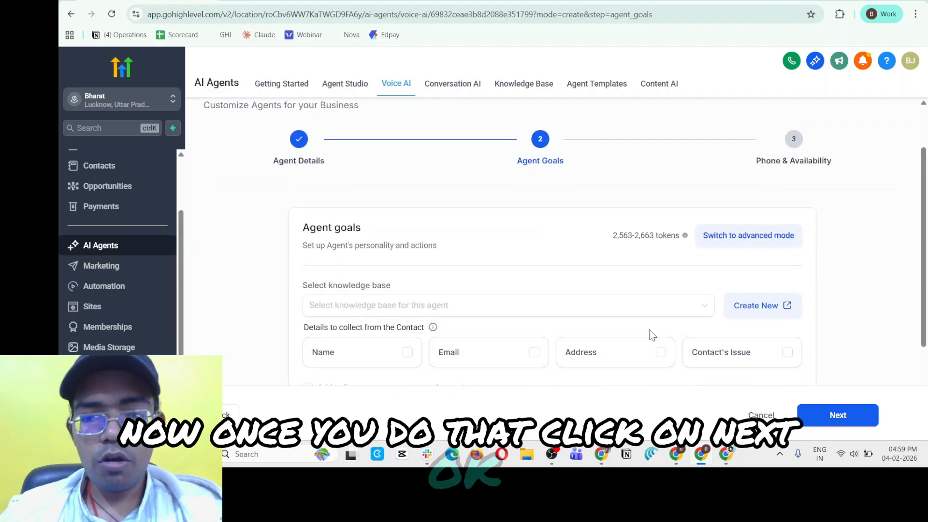
Return from Agent Goals to the Agent Details stage and open the agent's advanced settings.
scroll(710, 367, down, 3)
scroll(352, 232, up, 5)
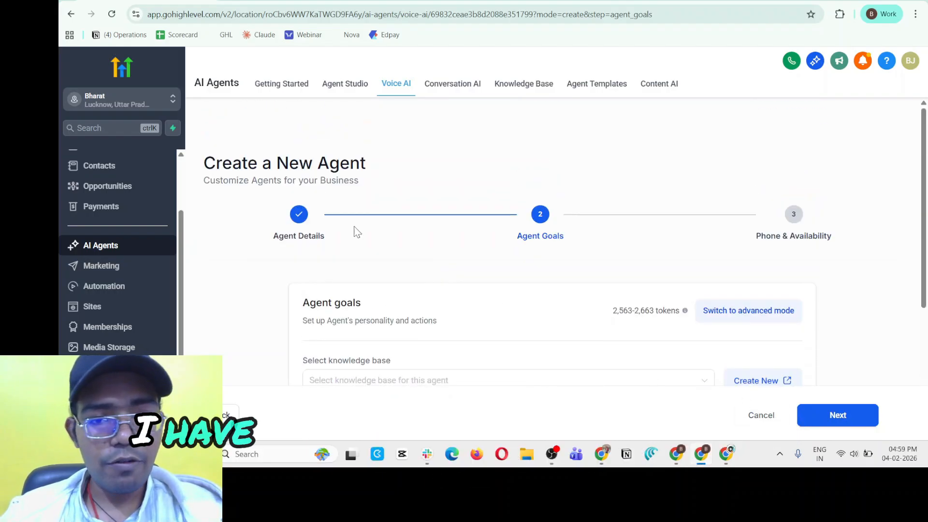
scroll(383, 314, down, 5)
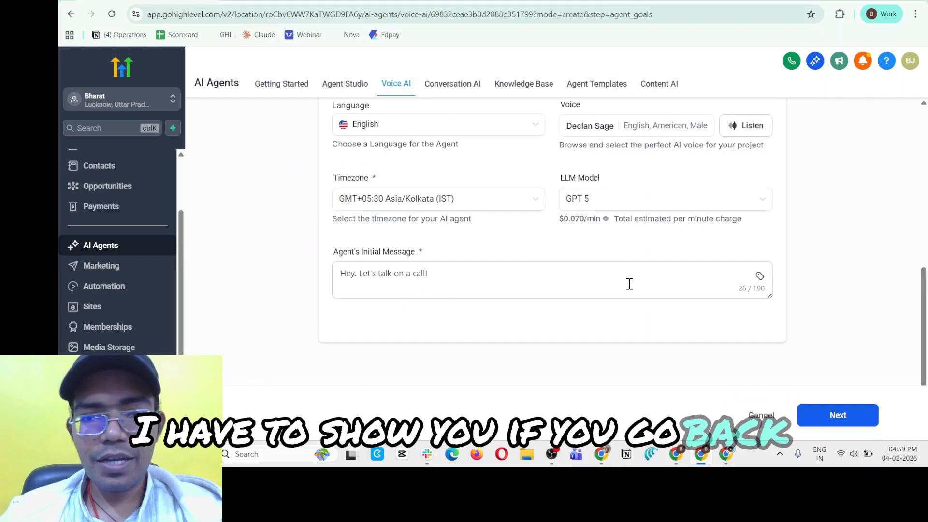
scroll(704, 240, up, 3)
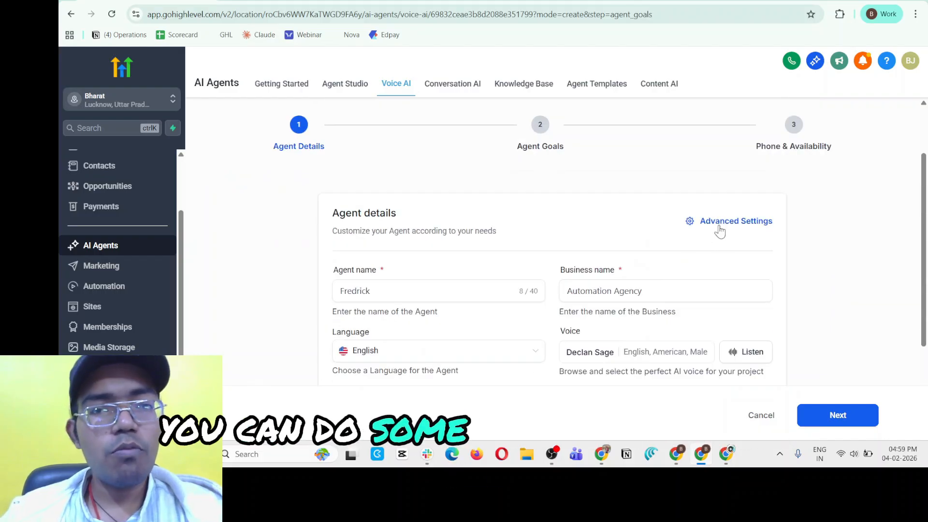
click(718, 228)
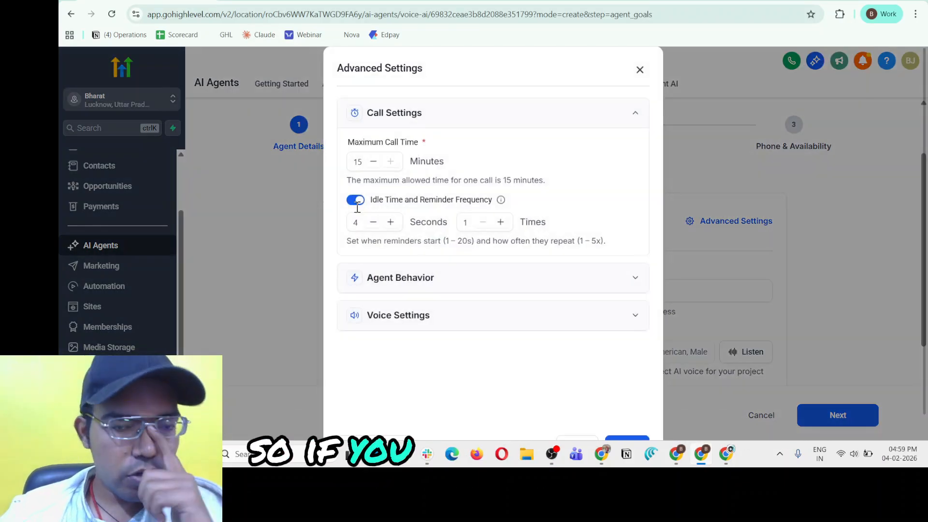
Examine the maximum call time and idle reminder options, and the response speed, interruption sensitivity and LLM temperature under Agent Behavior.
drag(354, 142, 418, 145)
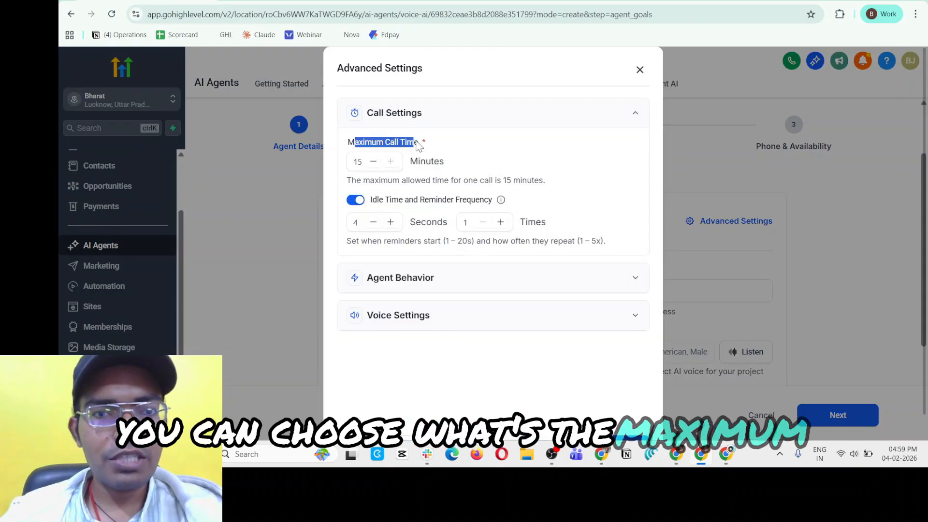
click(434, 144)
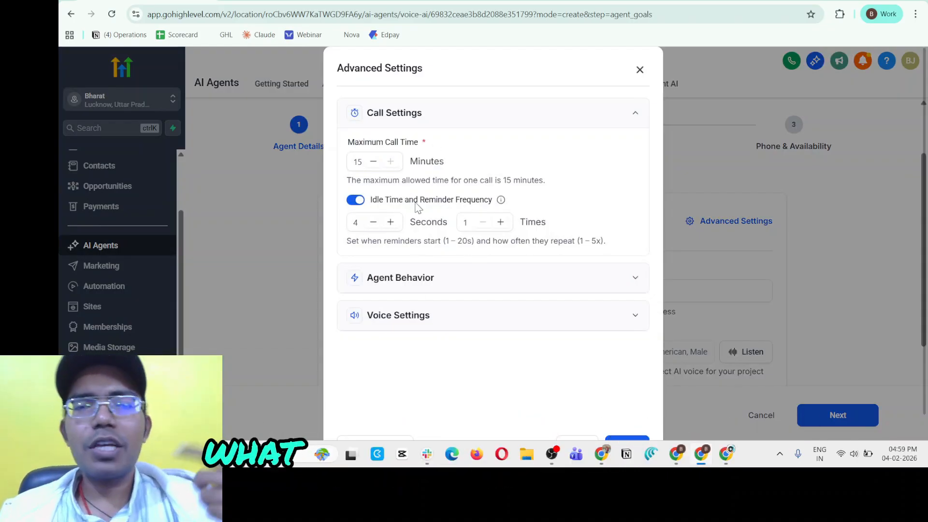
drag(352, 143, 399, 143)
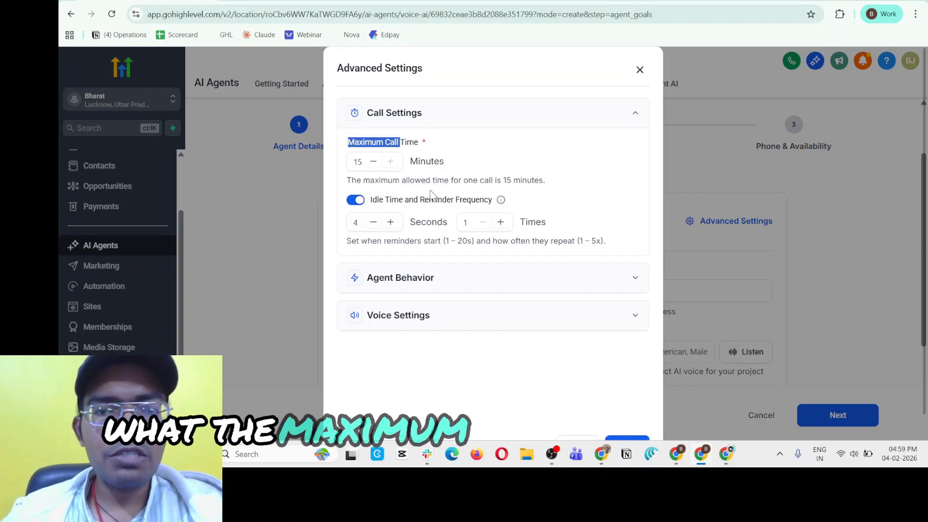
drag(443, 179, 532, 195)
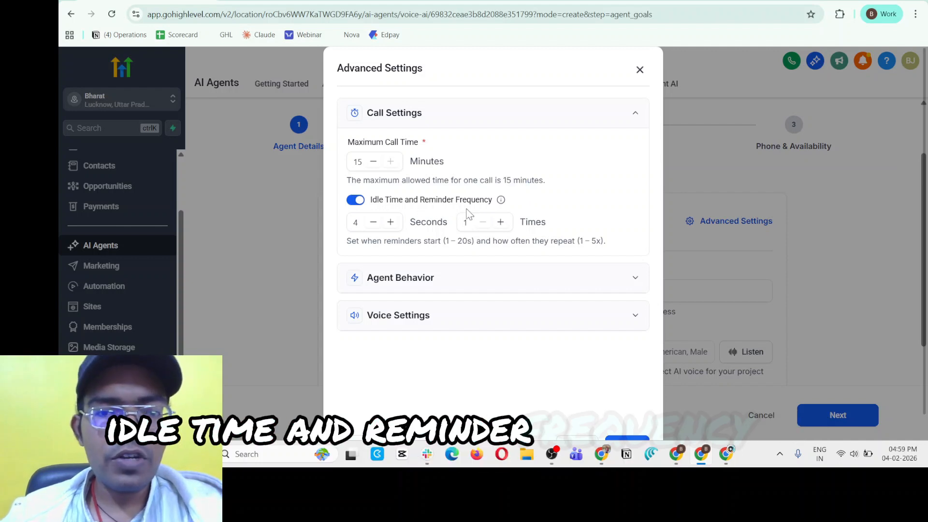
click(381, 286)
scroll(416, 207, down, 3)
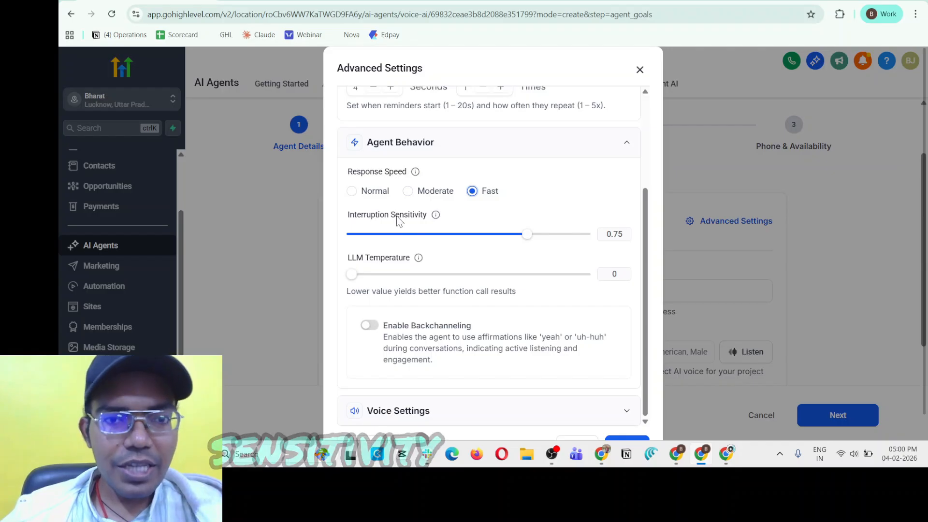
mouse_move(435, 218)
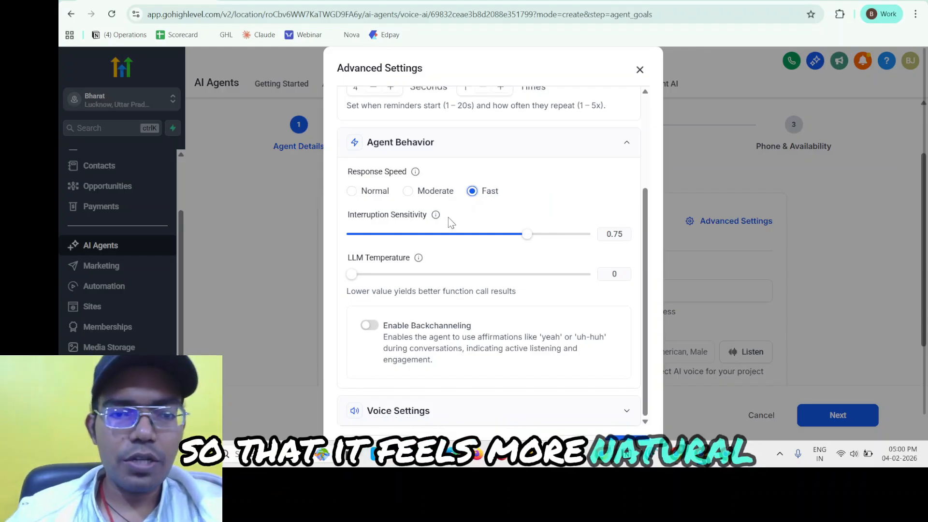
scroll(445, 225, down, 1)
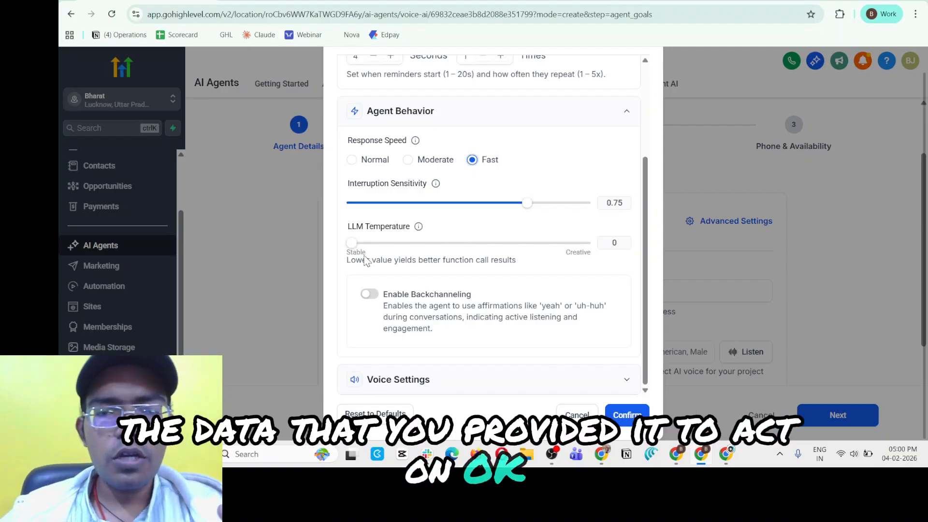
mouse_move(352, 244)
mouse_down()
mouse_move(451, 247)
mouse_move(357, 251)
mouse_up()
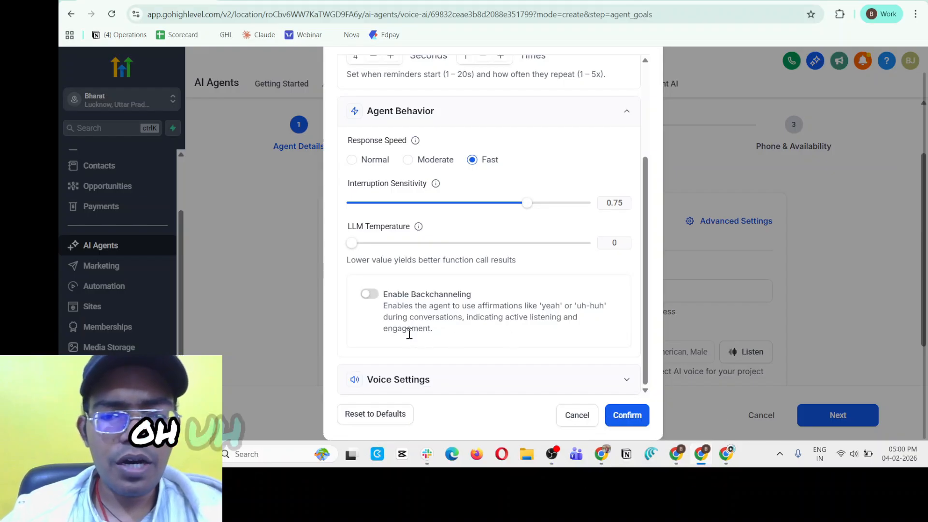
Enable backchanneling for the agent and set the backchannel frequency to 0.50, leaving the word list empty.
click(371, 296)
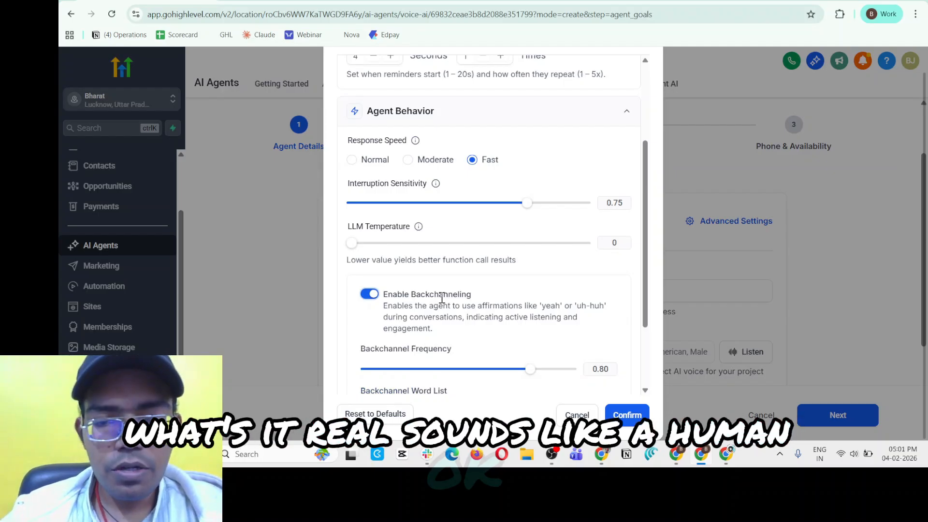
scroll(440, 299, down, 2)
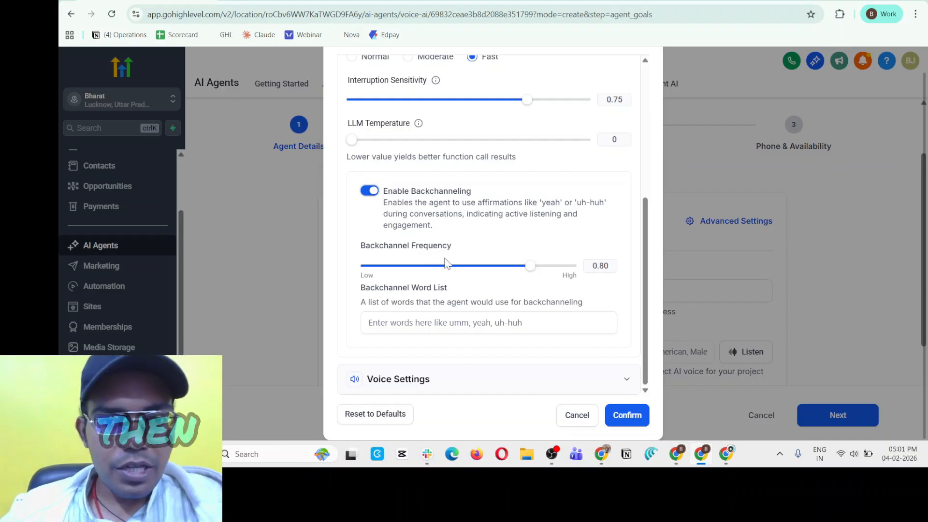
drag(540, 273, 473, 272)
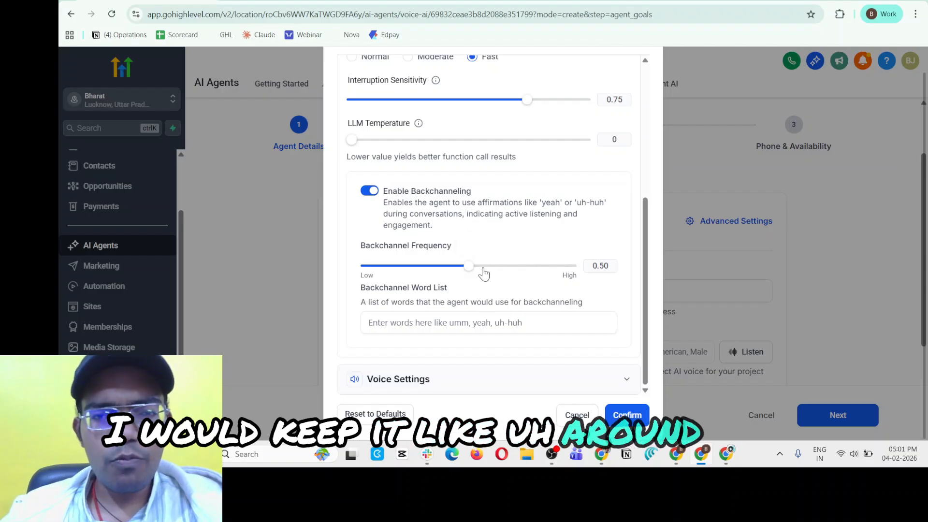
click(403, 328)
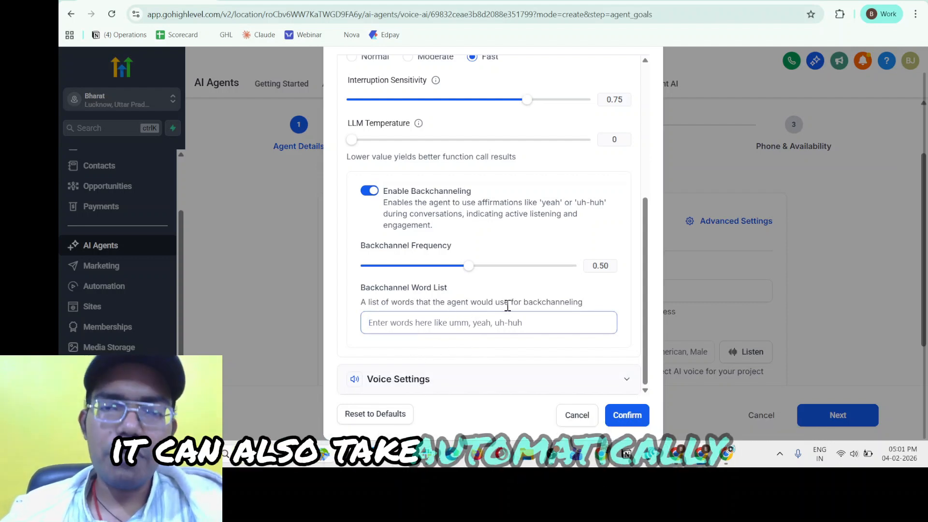
Examine the agent's voice speed, temperature and volume, the available background sounds and the noise cancellation modes in Voice Settings.
click(439, 381)
scroll(471, 275, down, 6)
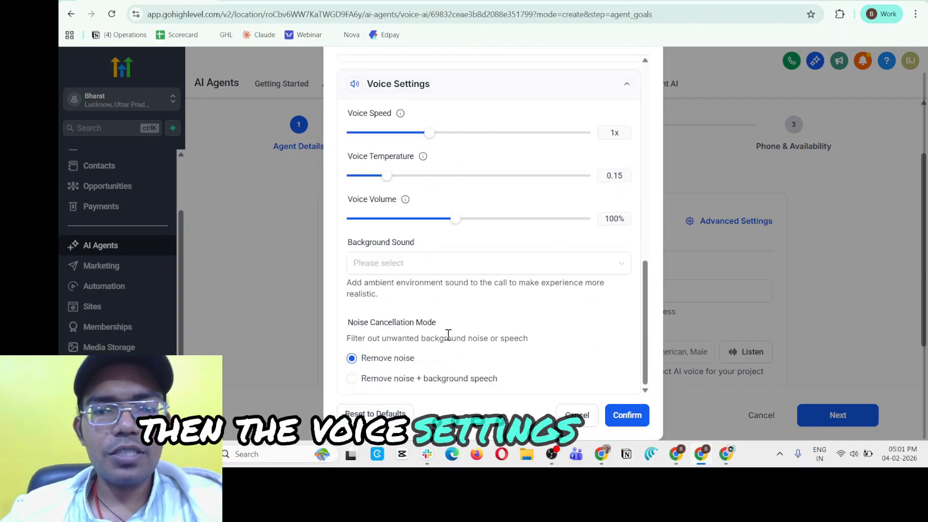
scroll(450, 228, up, 2)
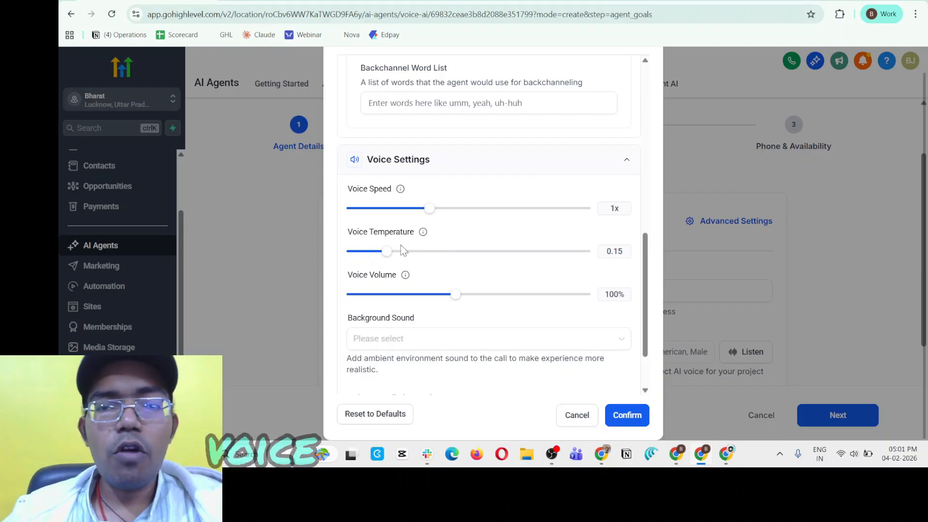
mouse_move(425, 236)
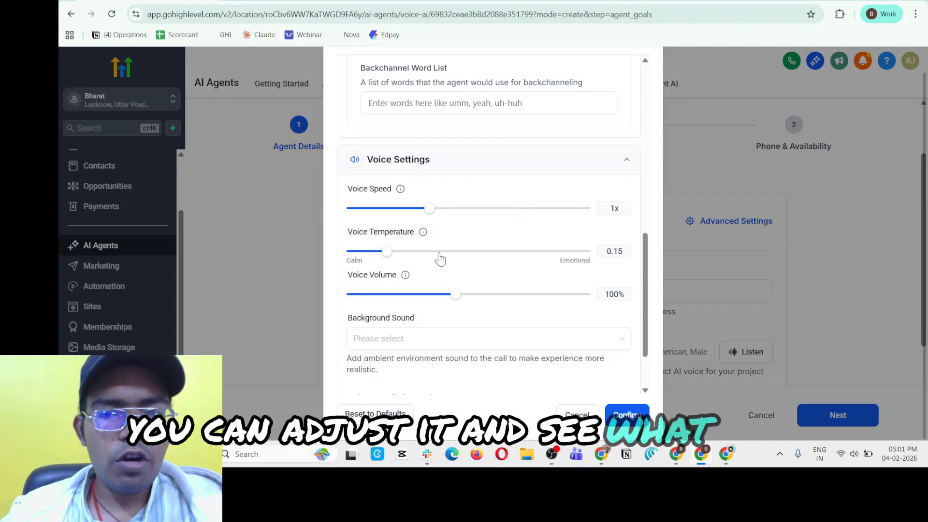
mouse_move(406, 277)
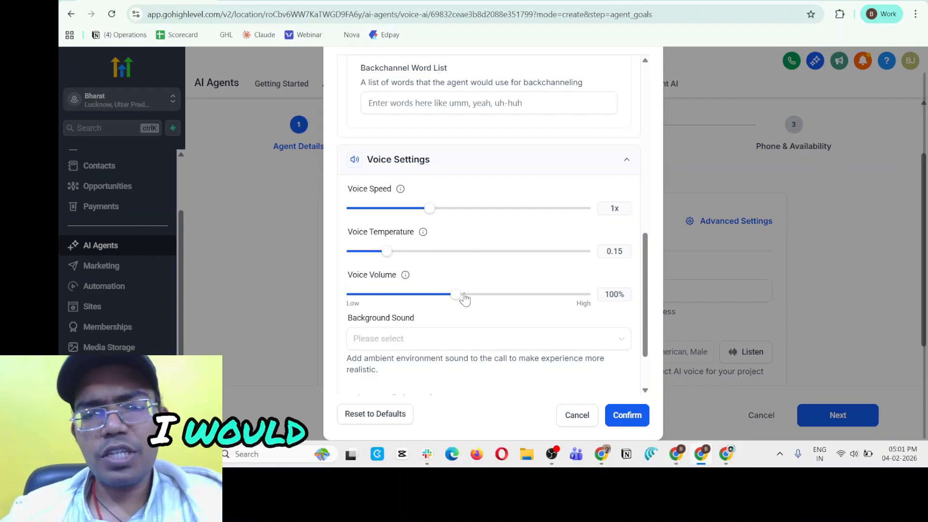
scroll(464, 296, down, 2)
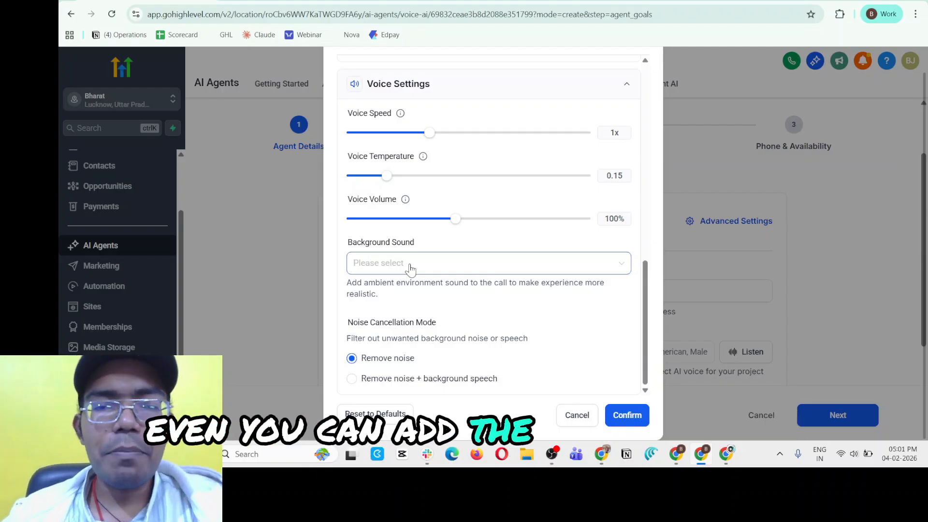
click(410, 269)
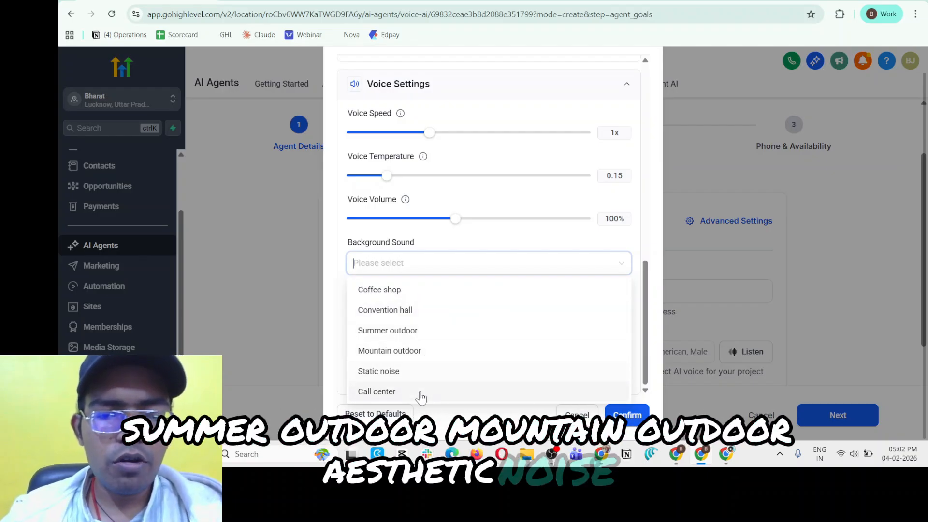
click(440, 246)
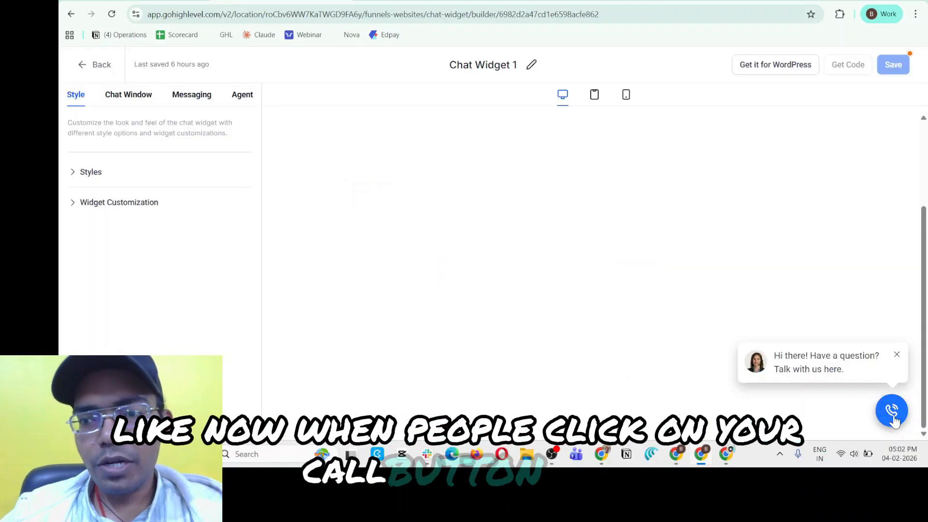
click(893, 419)
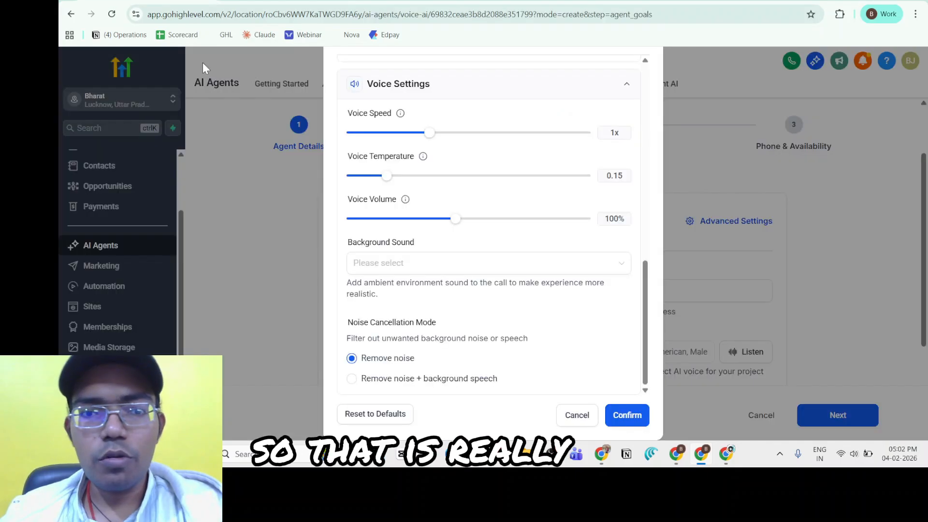
click(379, 264)
click(331, 314)
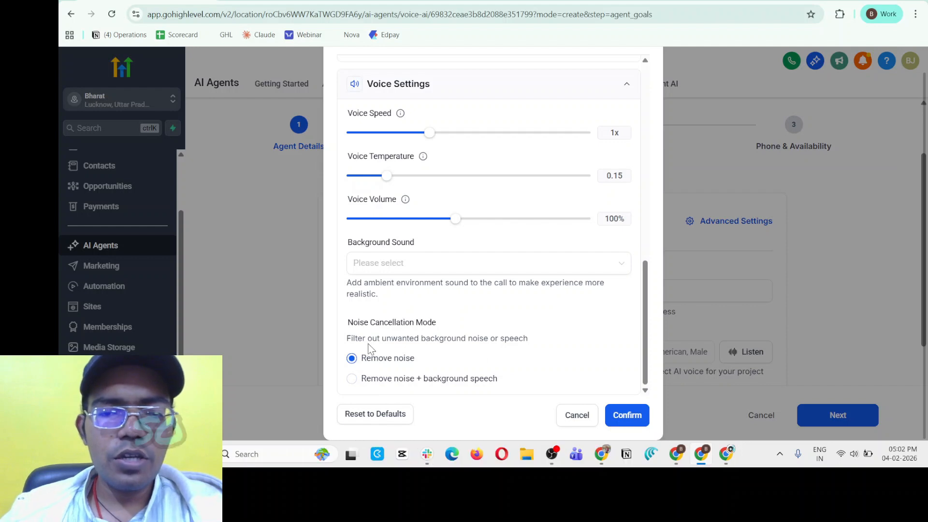
drag(421, 338, 514, 343)
drag(358, 338, 529, 354)
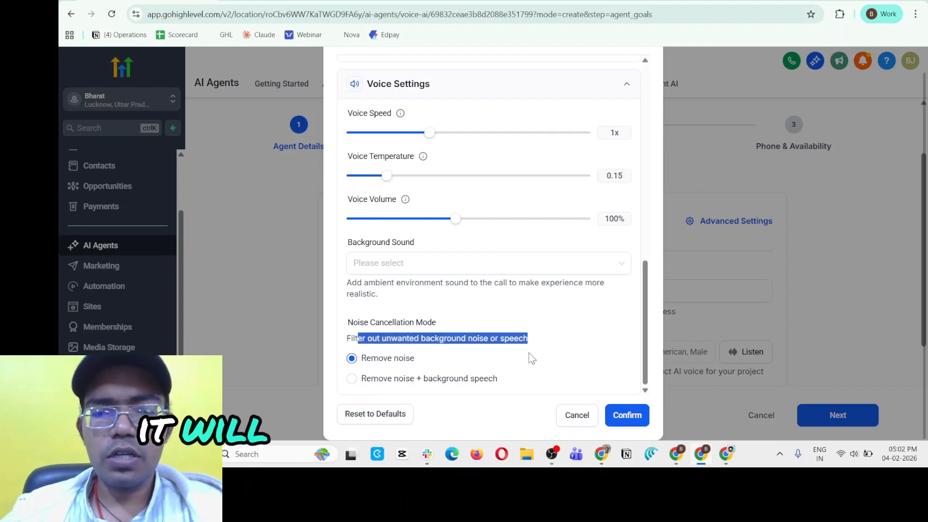
click(455, 344)
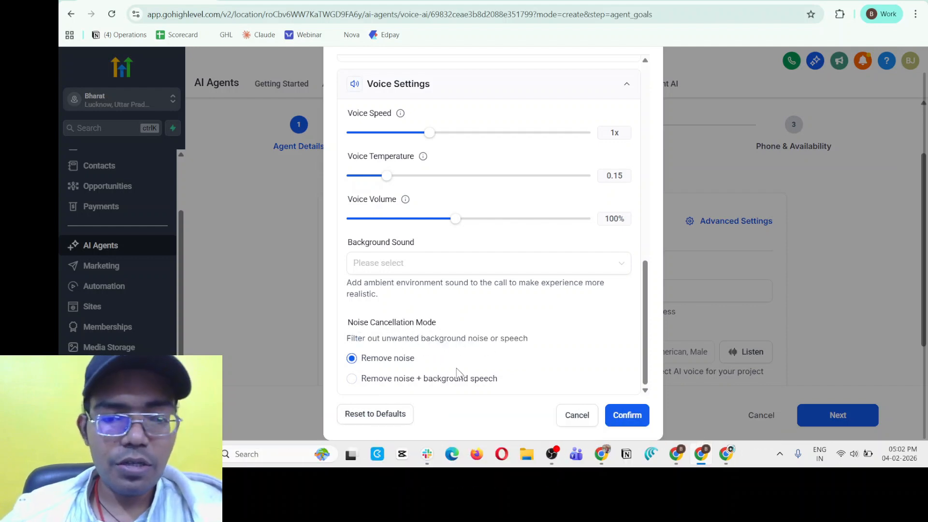
Confirm the agent's advanced settings and continue to the Agent Goals stage.
scroll(578, 379, up, 5)
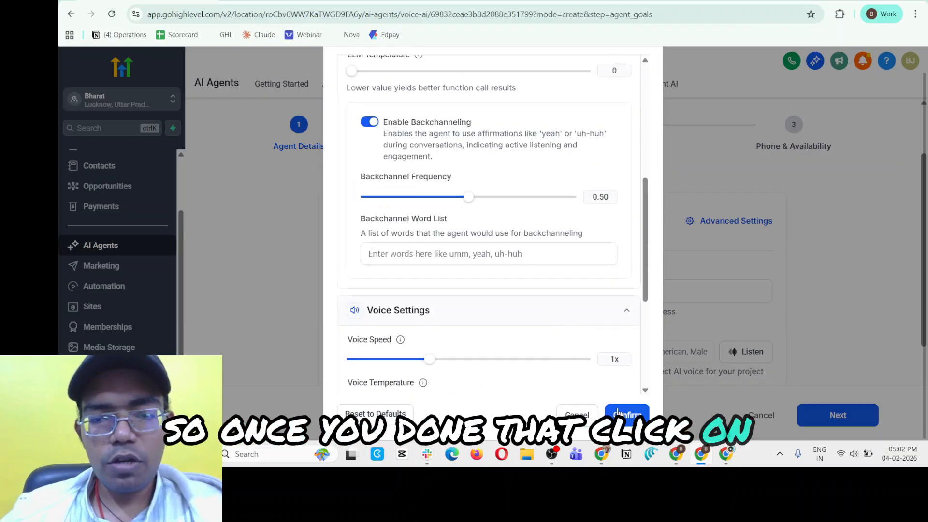
click(627, 415)
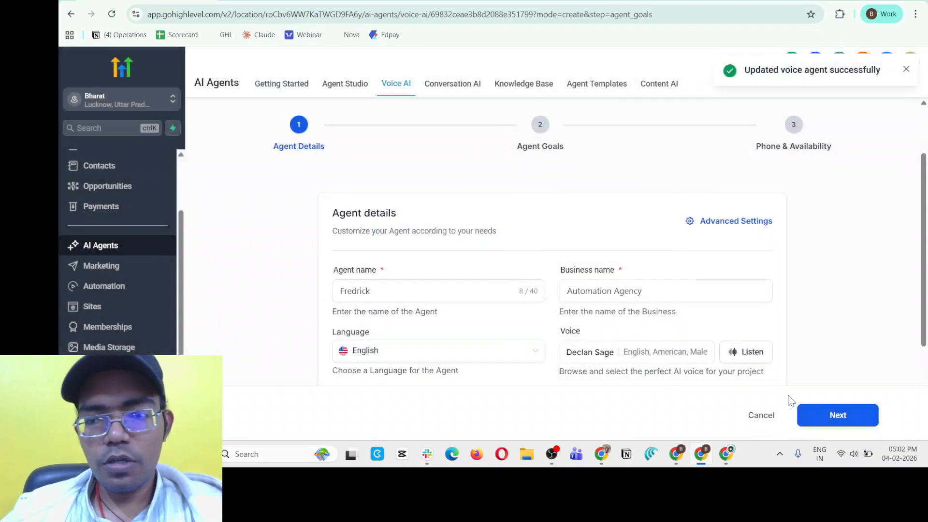
click(835, 420)
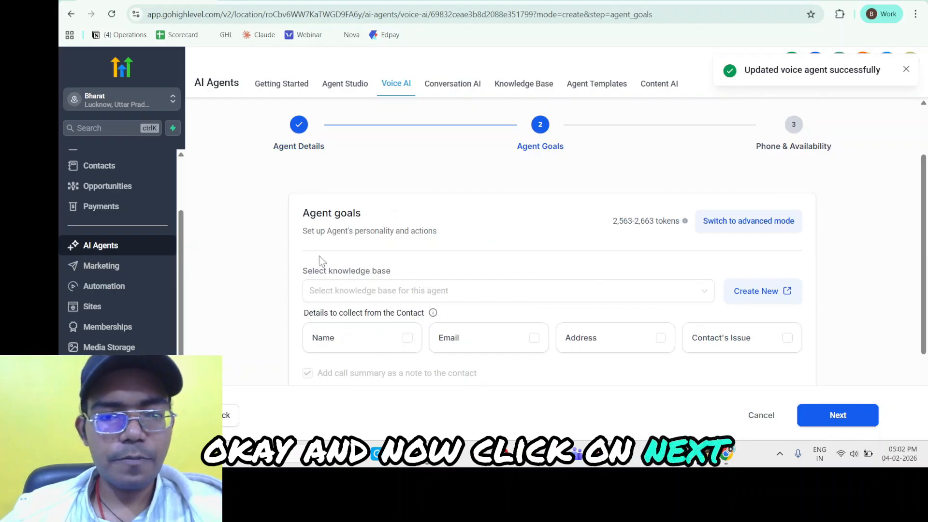
Check the knowledge base selection in Agent Goals and open the Knowledge Base page for creating a new one.
scroll(309, 172, down, 2)
drag(303, 137, 377, 143)
click(403, 187)
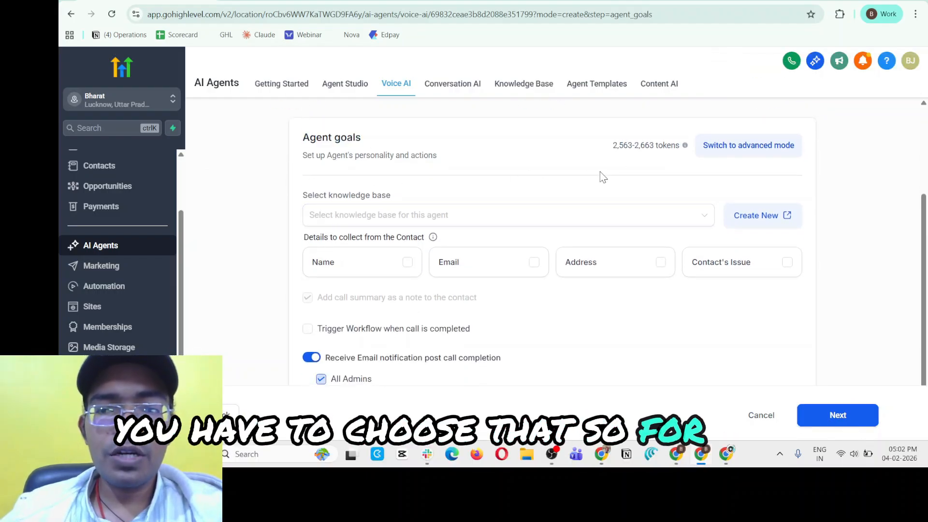
drag(307, 194, 402, 200)
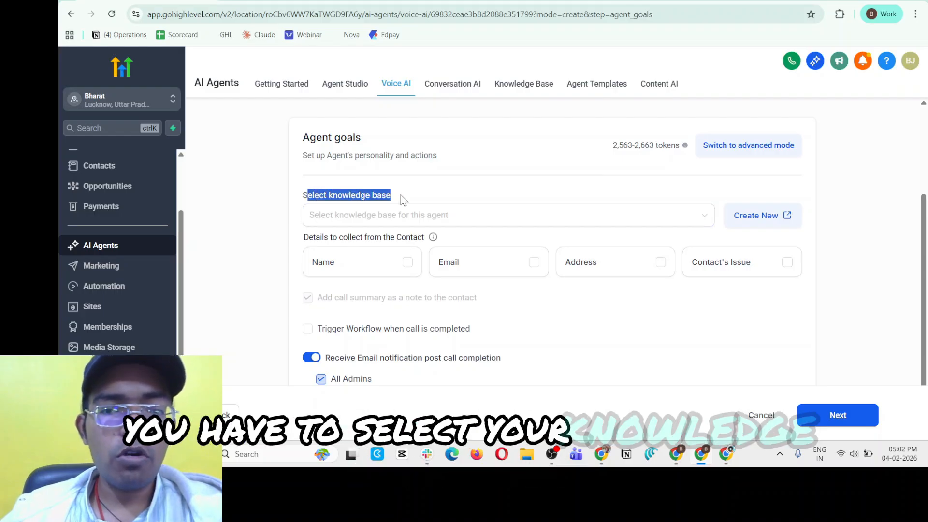
click(554, 195)
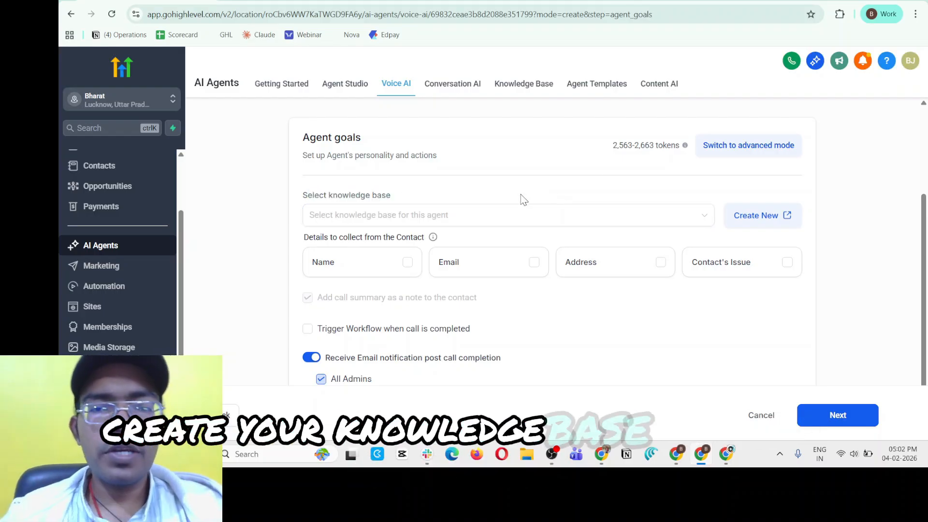
scroll(768, 219, up, 2)
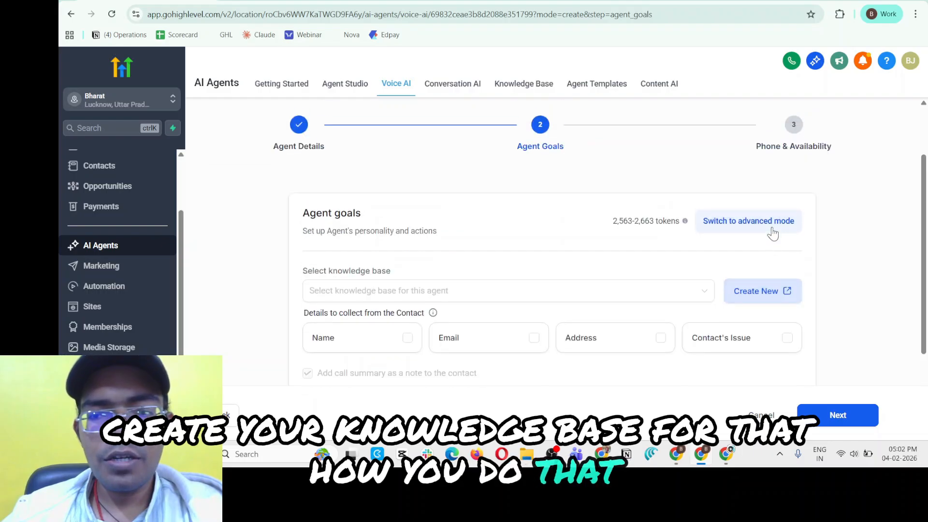
click(762, 296)
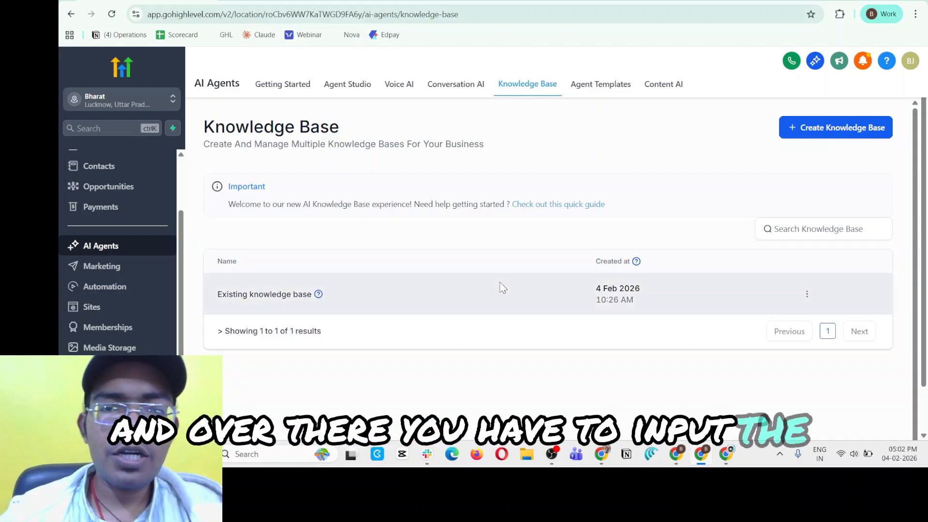
Open the existing knowledge base and examine the Web Crawler form for adding a website as a source.
click(794, 137)
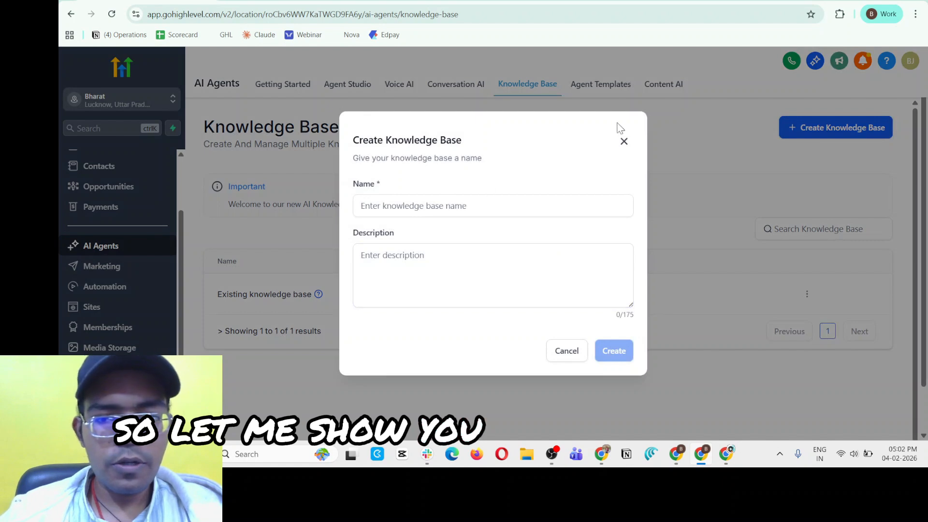
click(624, 142)
click(256, 294)
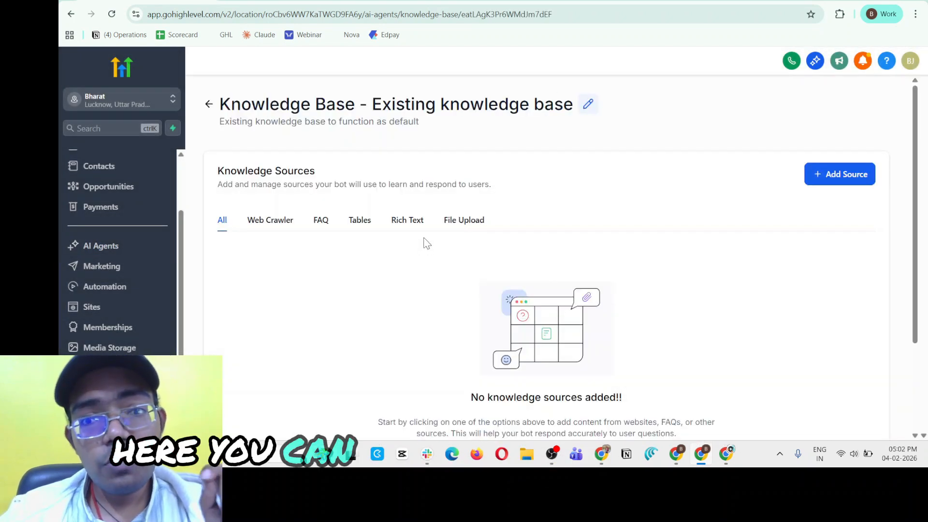
scroll(424, 242, down, 2)
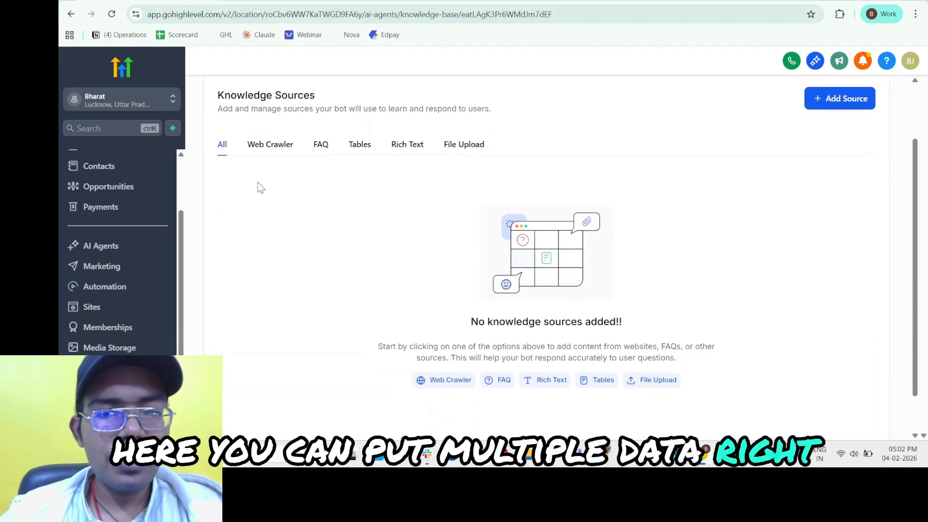
click(259, 145)
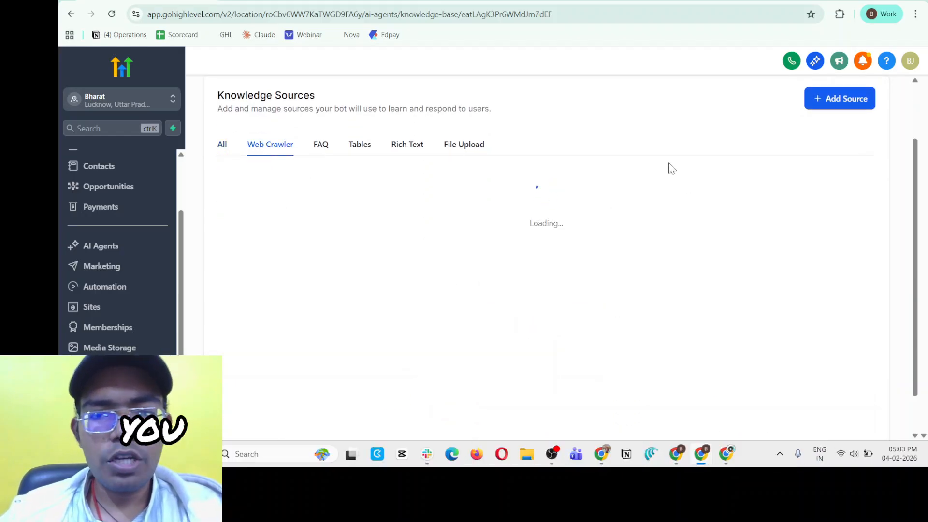
click(838, 98)
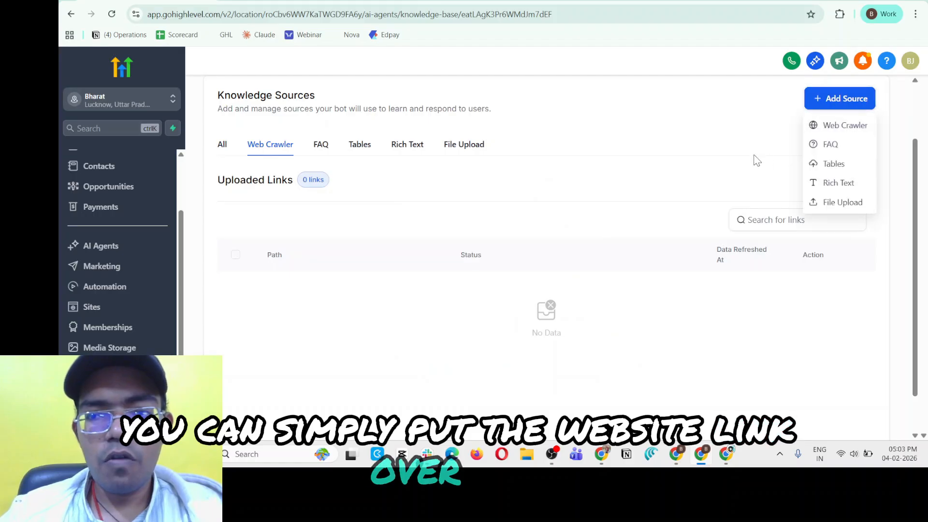
click(840, 134)
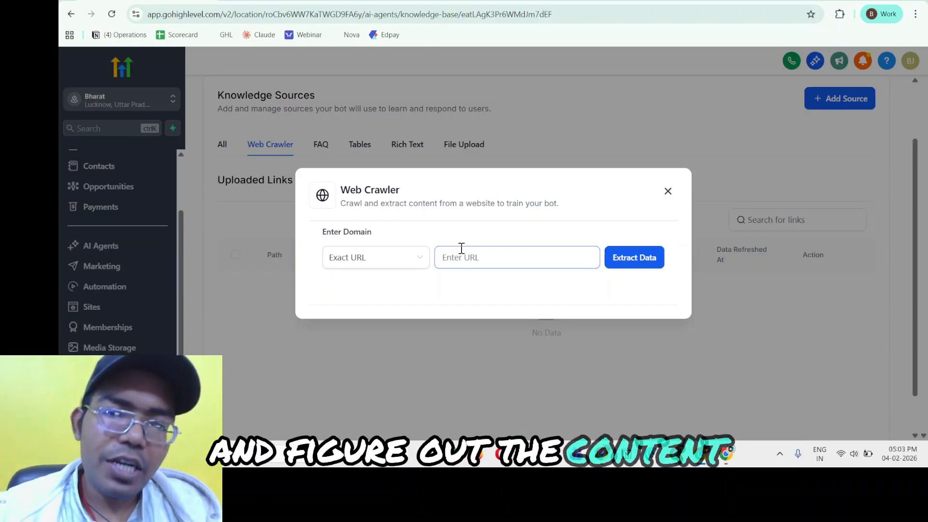
click(667, 191)
Examine the FAQ source and its form for adding a question and answer pair, leaving it empty.
click(324, 147)
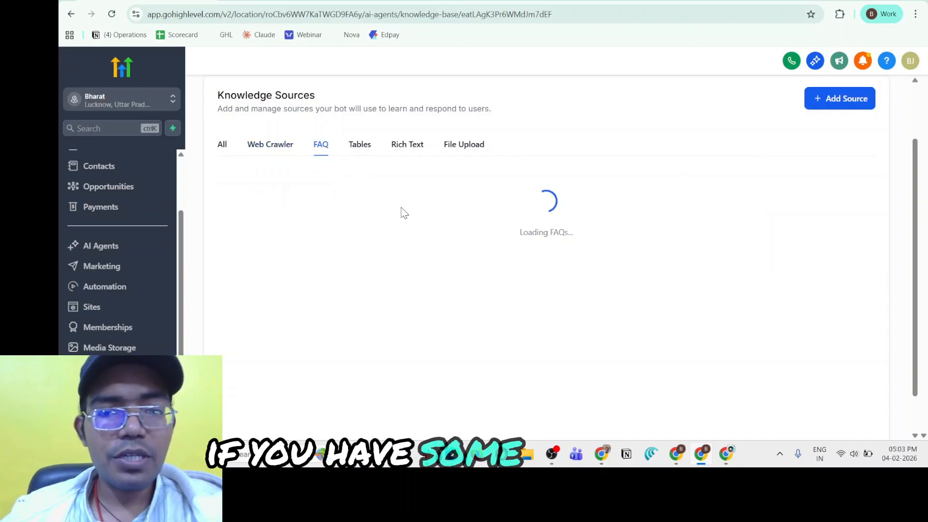
click(841, 98)
click(832, 145)
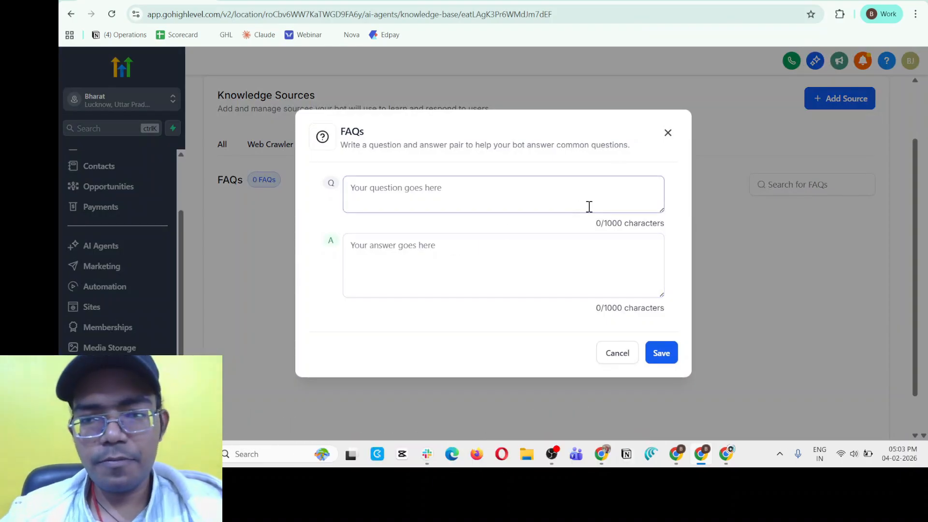
click(668, 132)
Examine the Tables, Rich Text and File Upload sources, including the rich text editor's character limit.
click(368, 151)
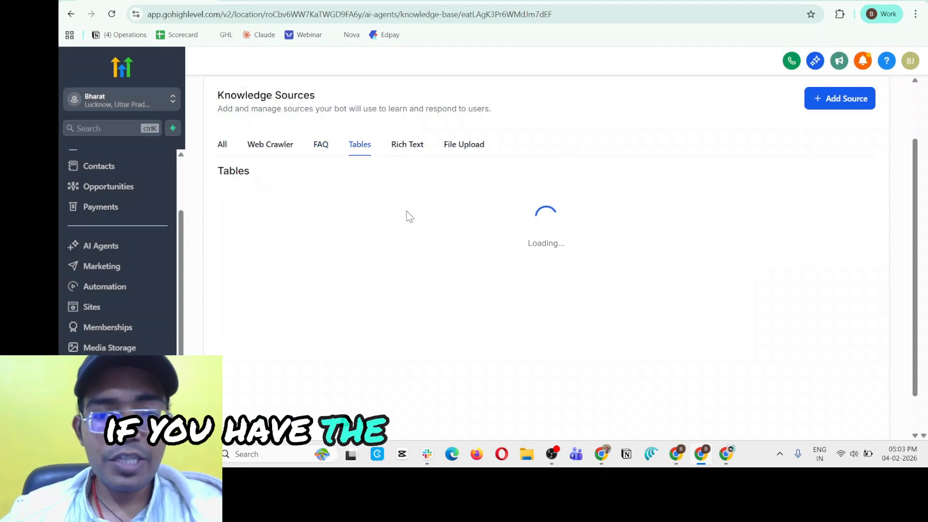
click(408, 148)
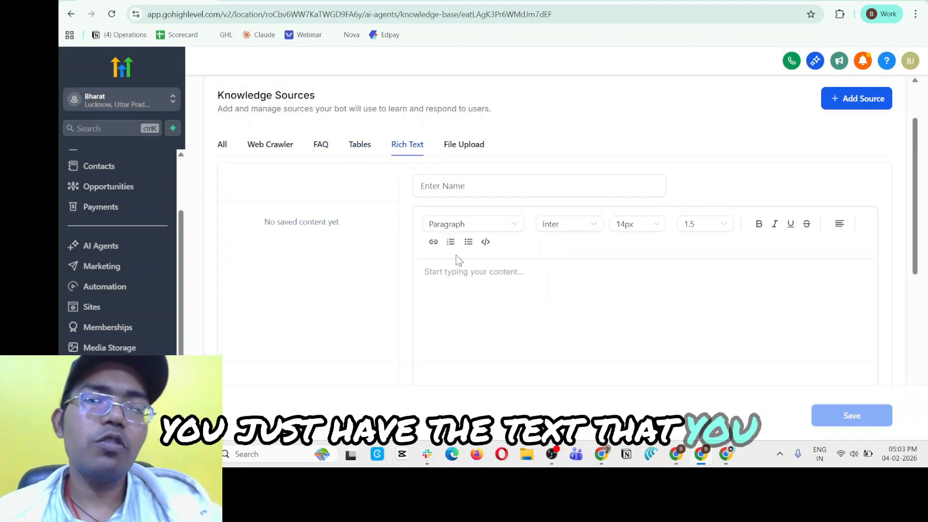
click(489, 294)
scroll(499, 300, down, 5)
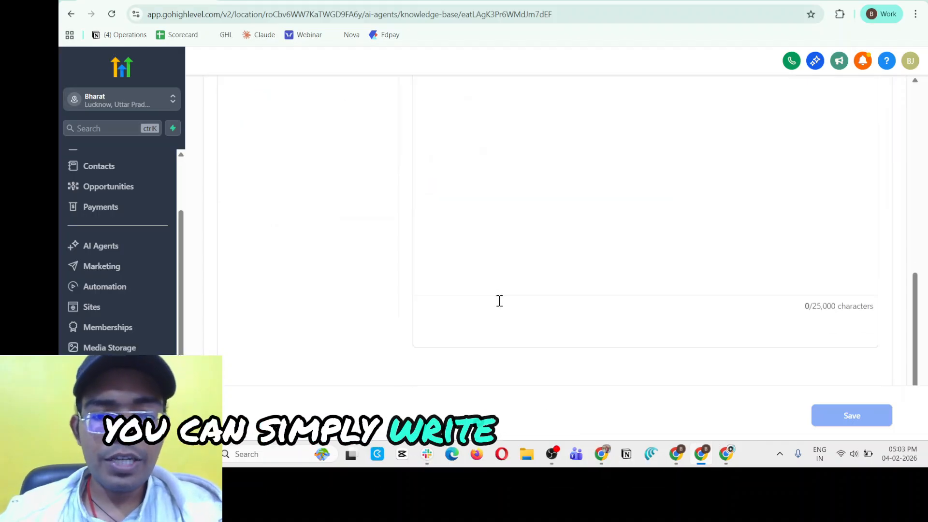
scroll(499, 300, up, 4)
scroll(536, 316, down, 4)
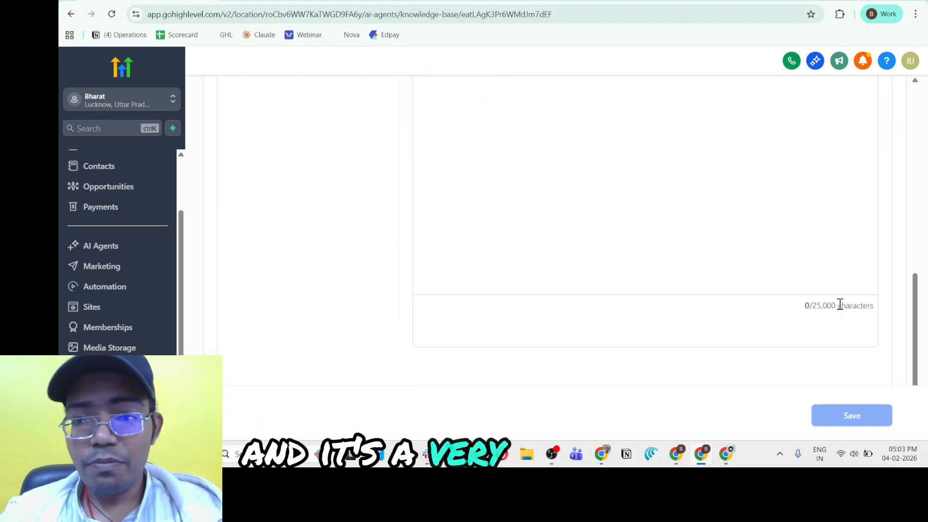
drag(810, 311, 846, 313)
click(811, 327)
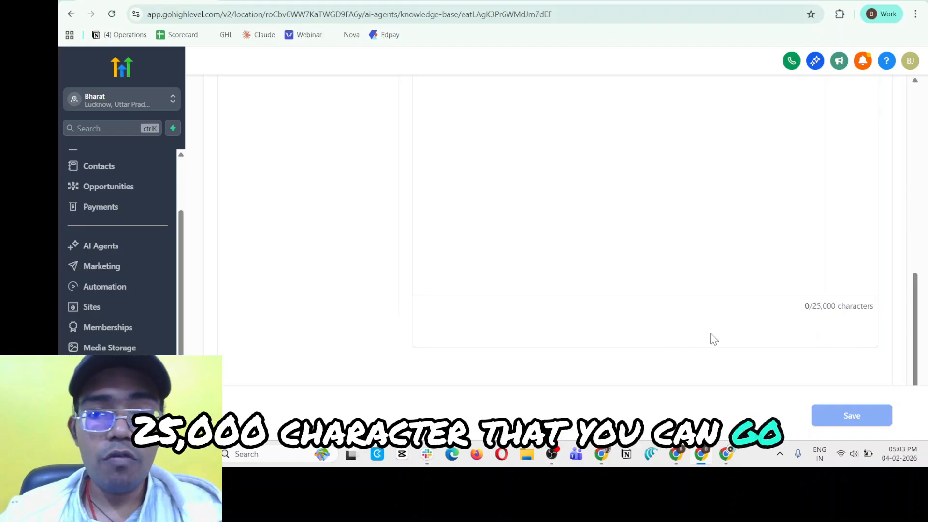
scroll(599, 339, up, 5)
click(467, 224)
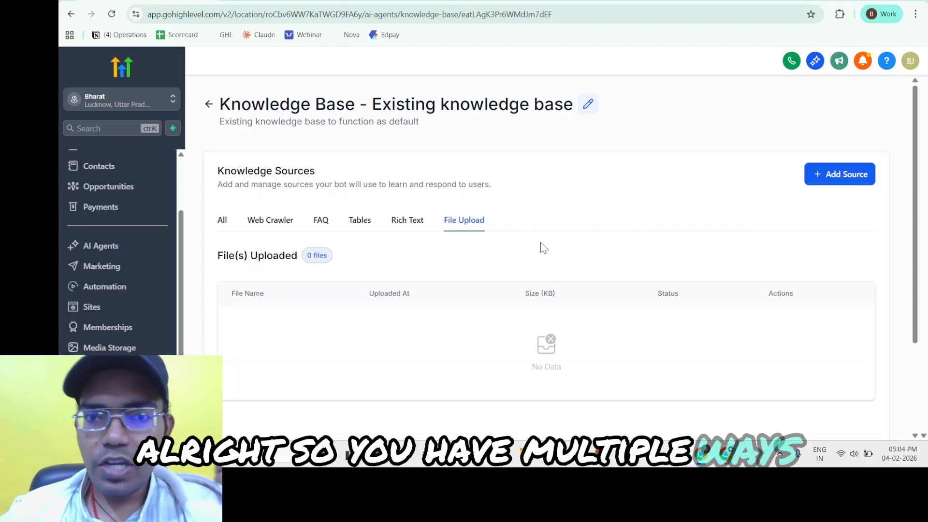
Leave the knowledge base, return to the Voice AI agent list and open My Agent 660.
click(209, 104)
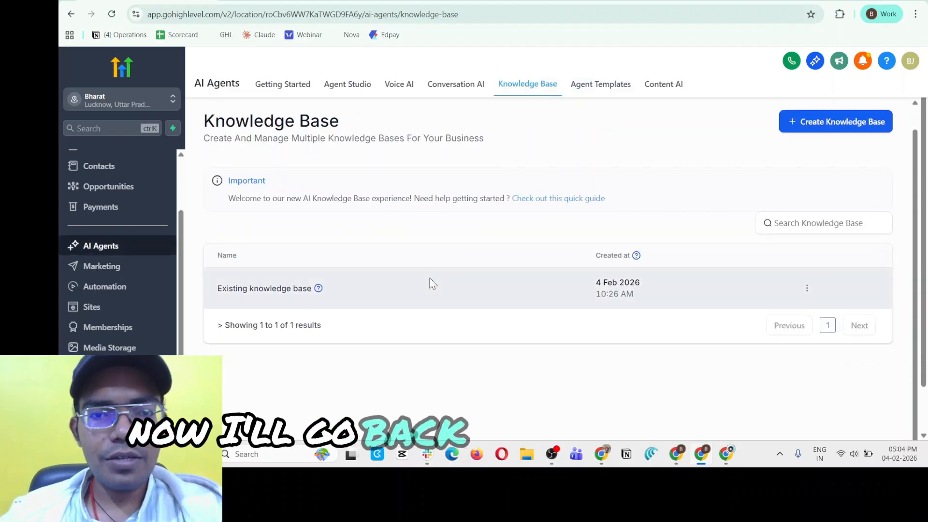
click(392, 85)
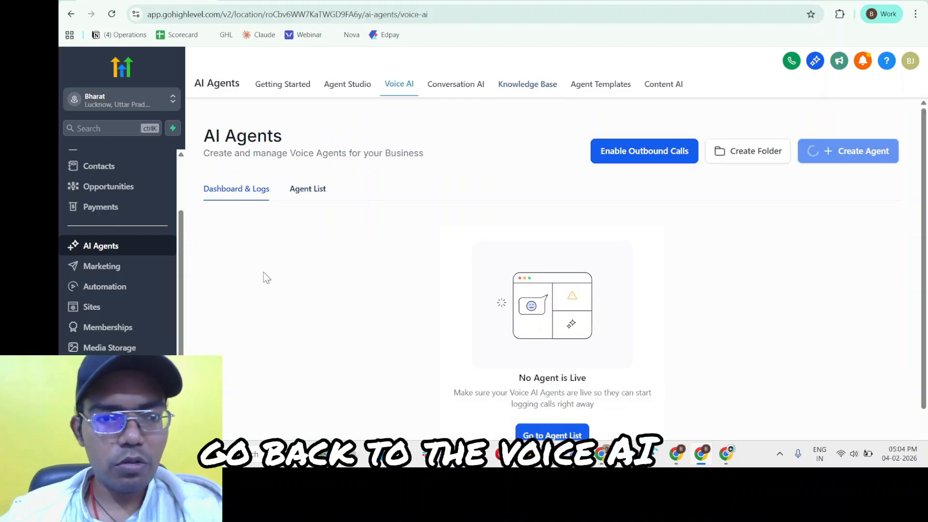
click(368, 91)
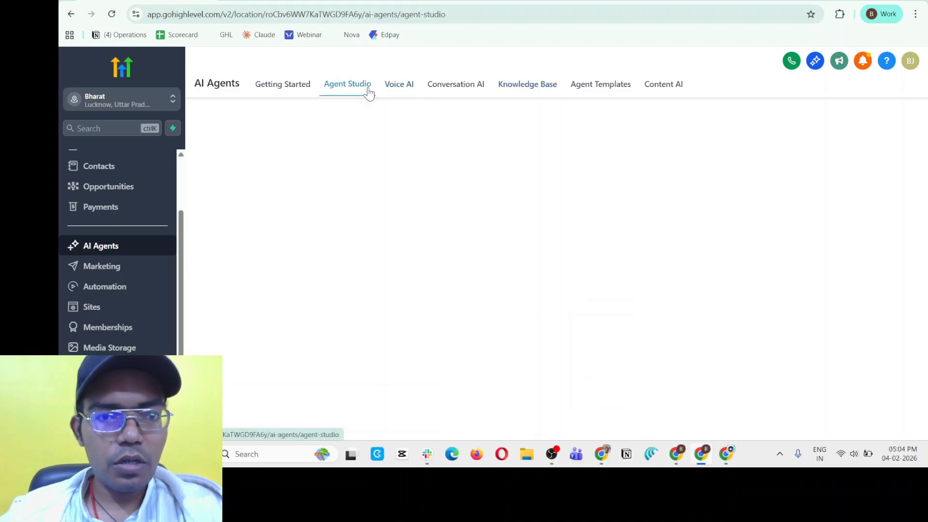
click(307, 189)
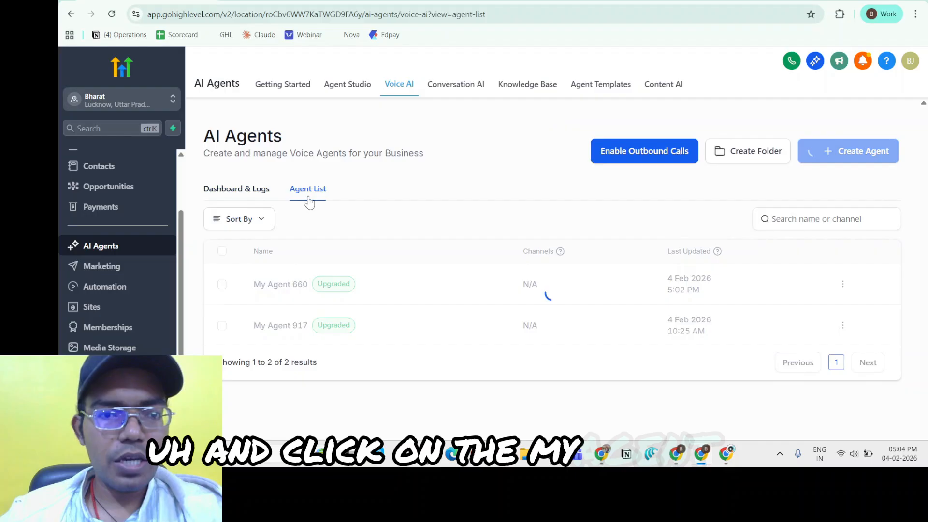
click(298, 289)
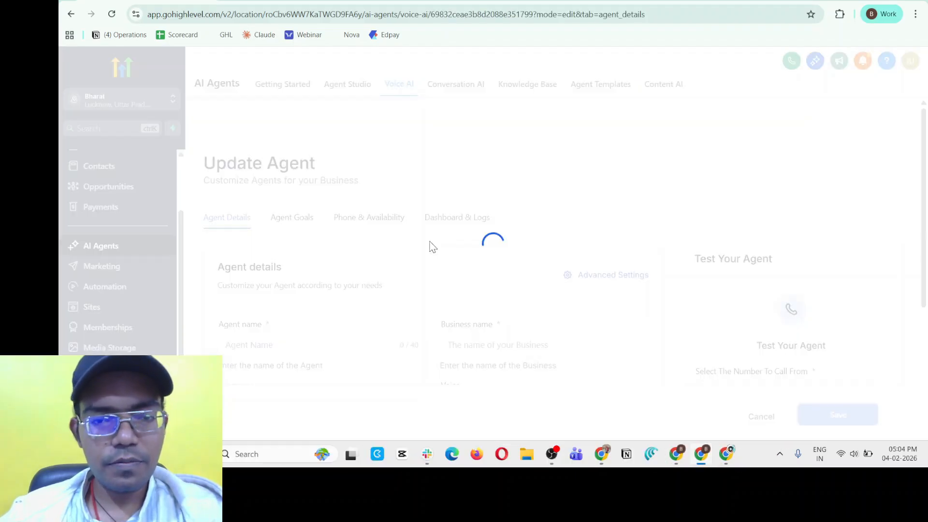
Look over the agent details of My Agent 660 and reopen it from the agent list.
scroll(468, 266, down, 5)
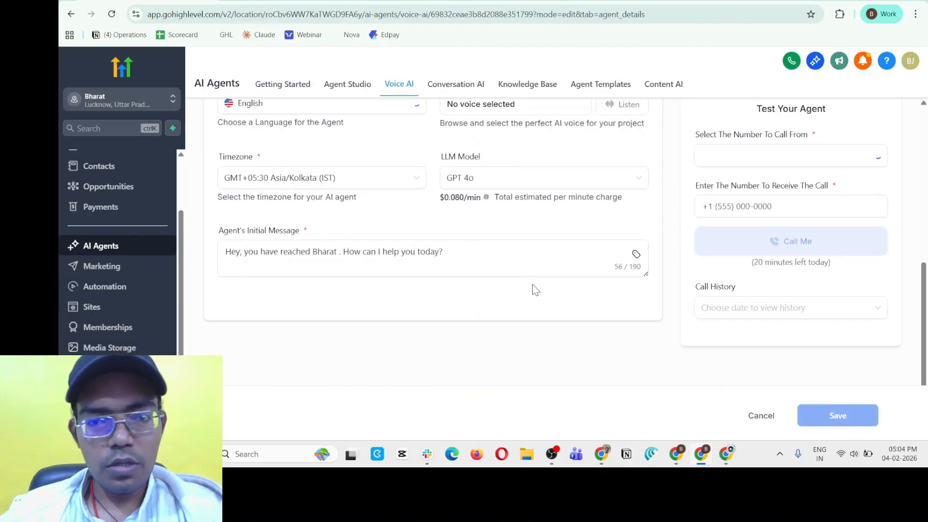
scroll(534, 290, up, 4)
scroll(328, 188, up, 2)
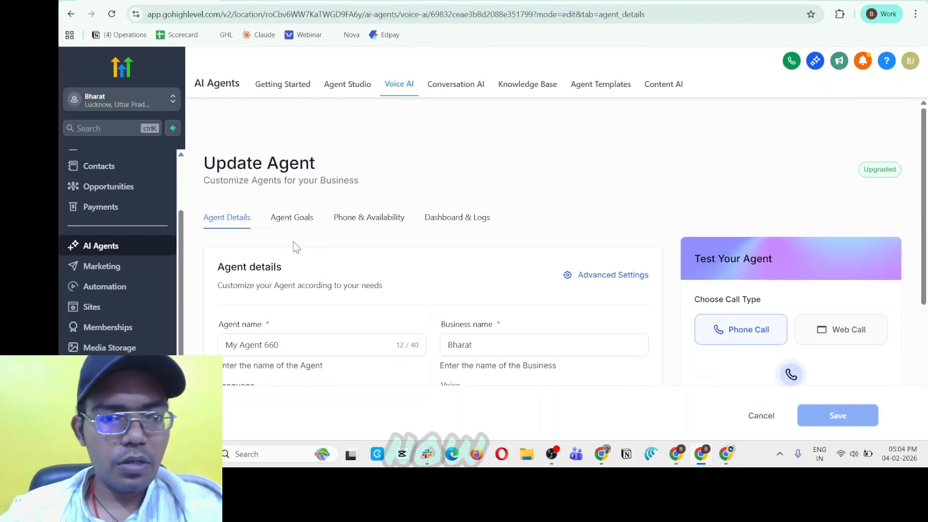
scroll(292, 227, down, 5)
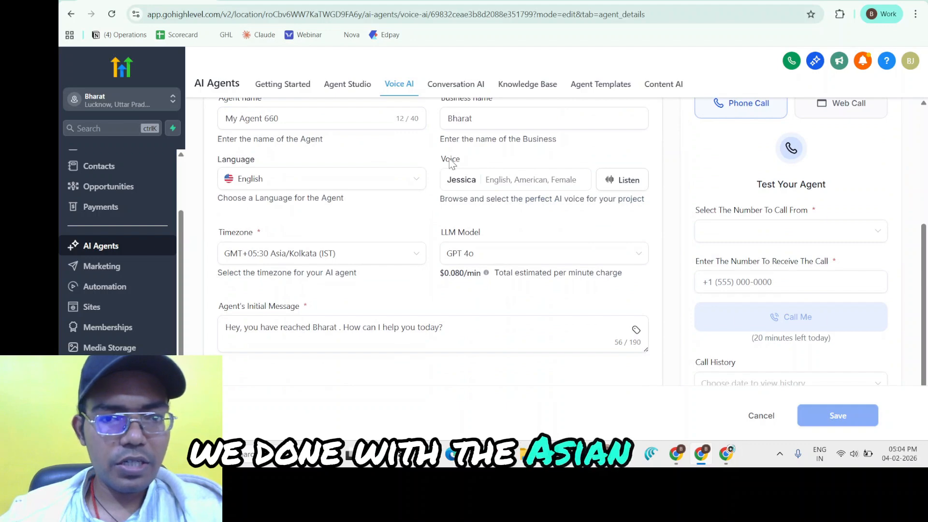
scroll(450, 164, up, 5)
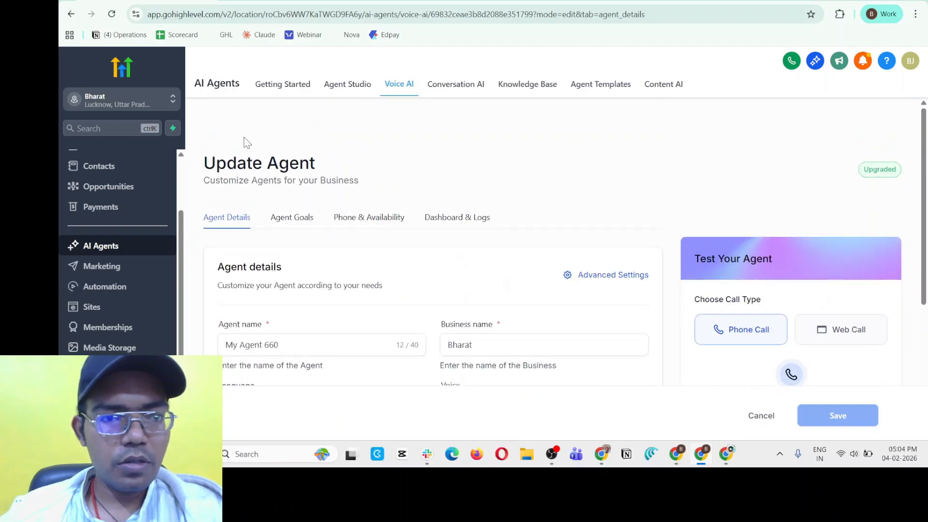
click(403, 93)
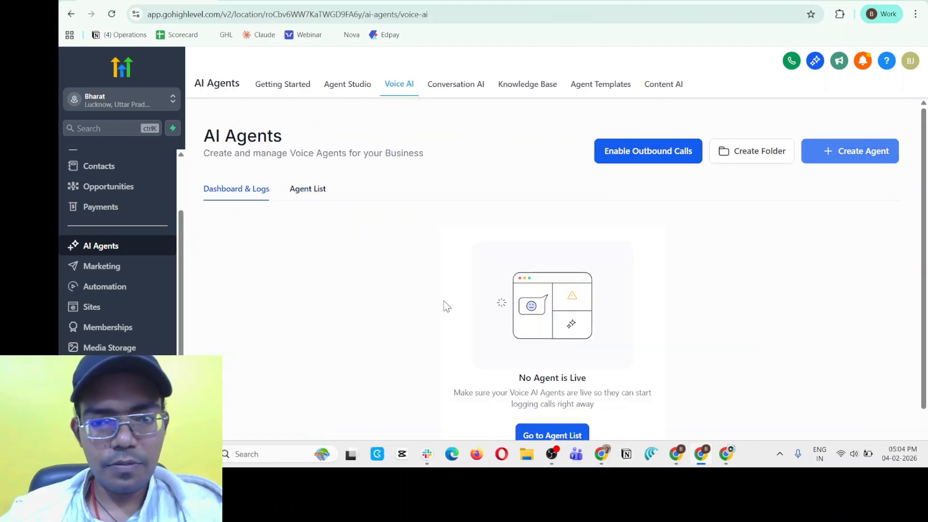
click(307, 190)
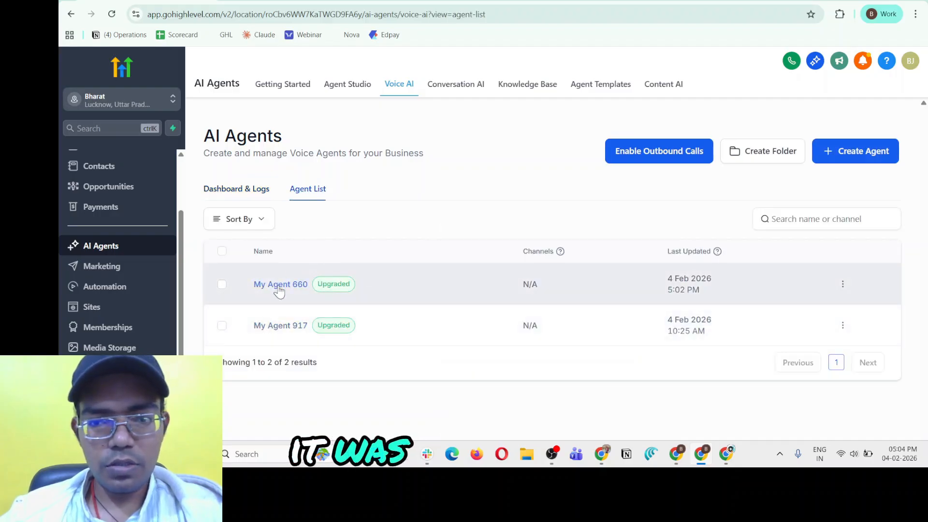
click(279, 286)
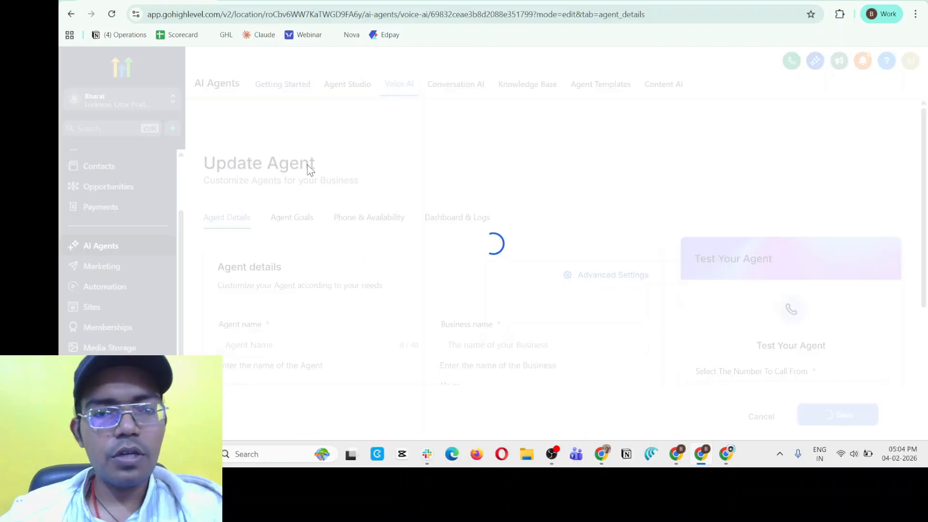
Rename the agent to Richard in its agent details.
scroll(277, 284, down, 3)
drag(279, 193, 167, 192)
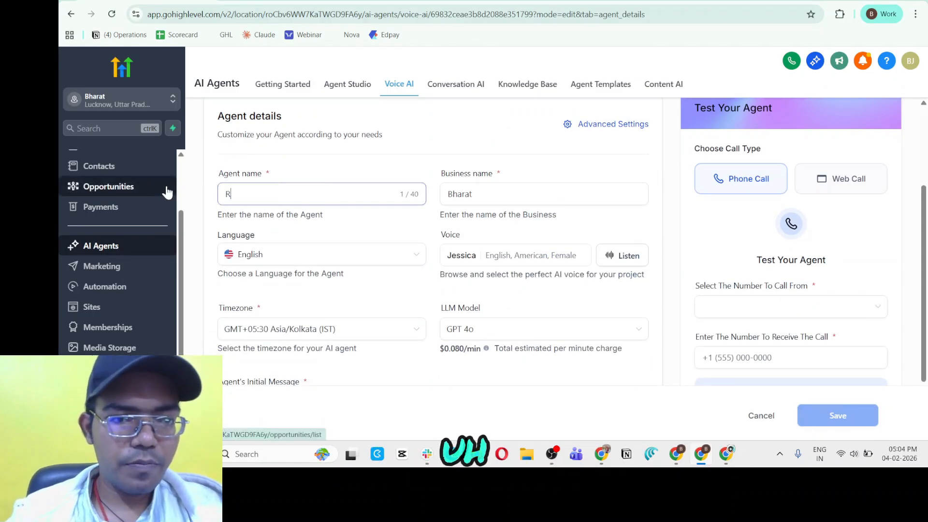
text(Rick)
key(BackSpace)
text(hard)
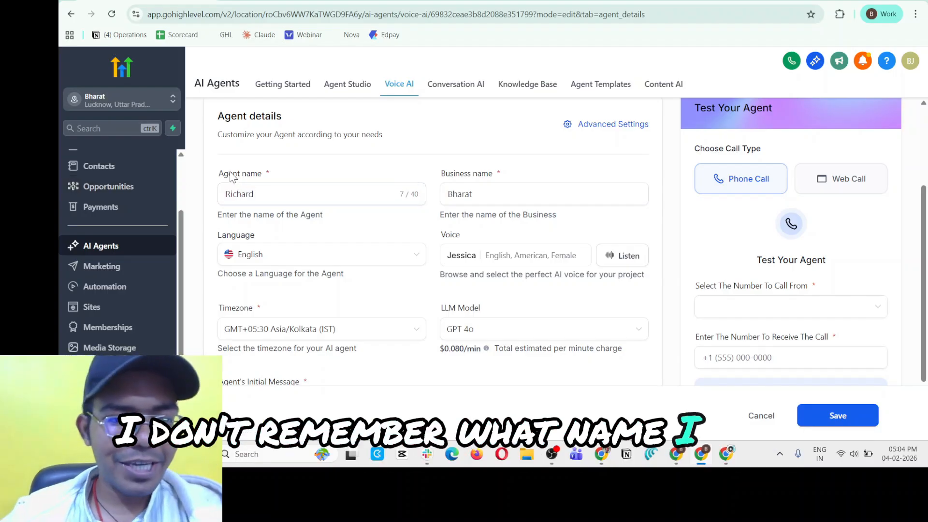
Set the agent's business name to Automation Agency.
click(456, 192)
drag(481, 189, 350, 188)
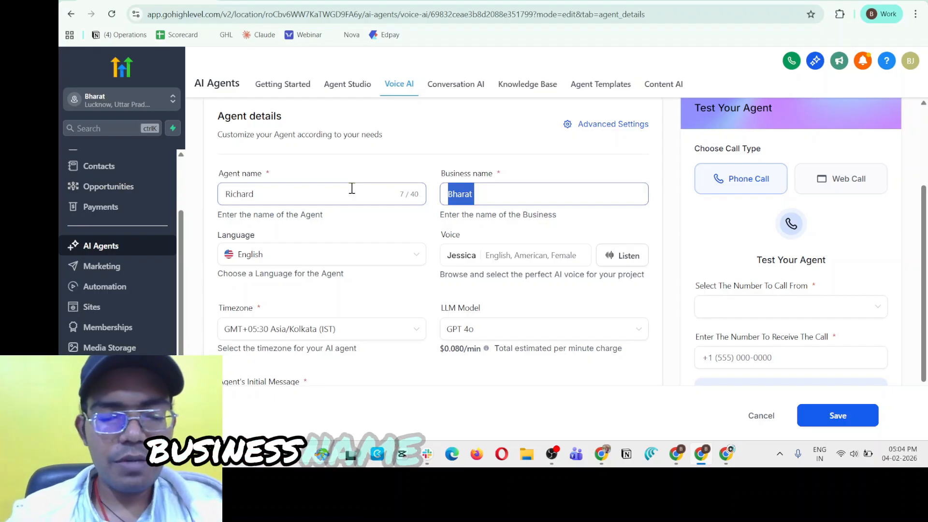
text(Automation)
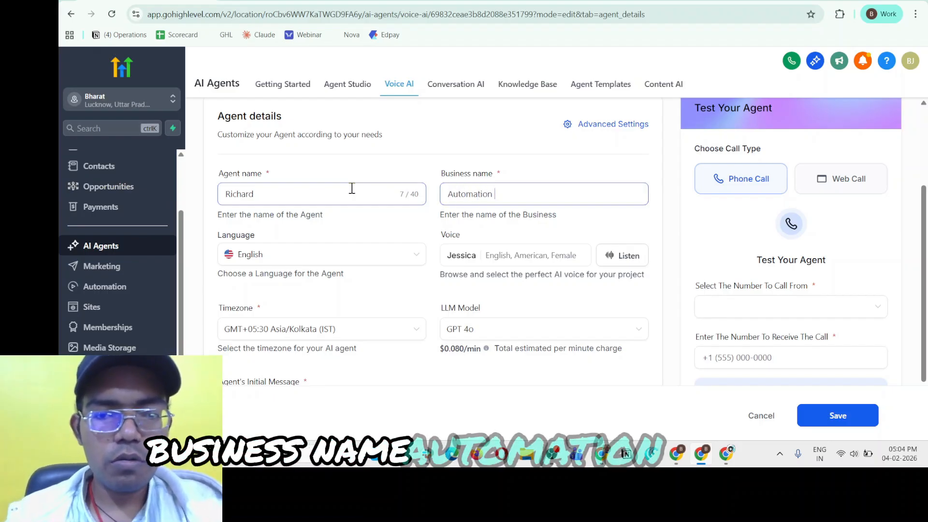
text( Agency)
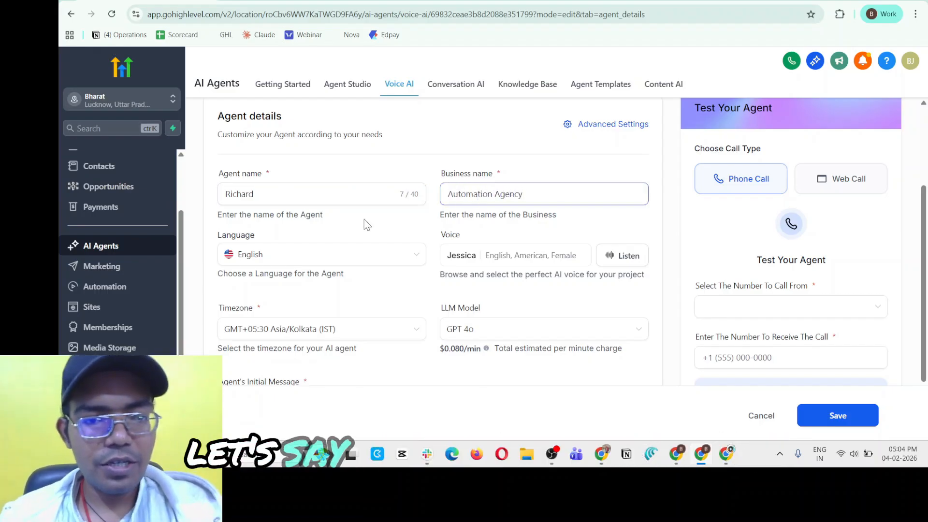
Choose the American male English voice Declan Sage from the voice library for the agent.
click(540, 260)
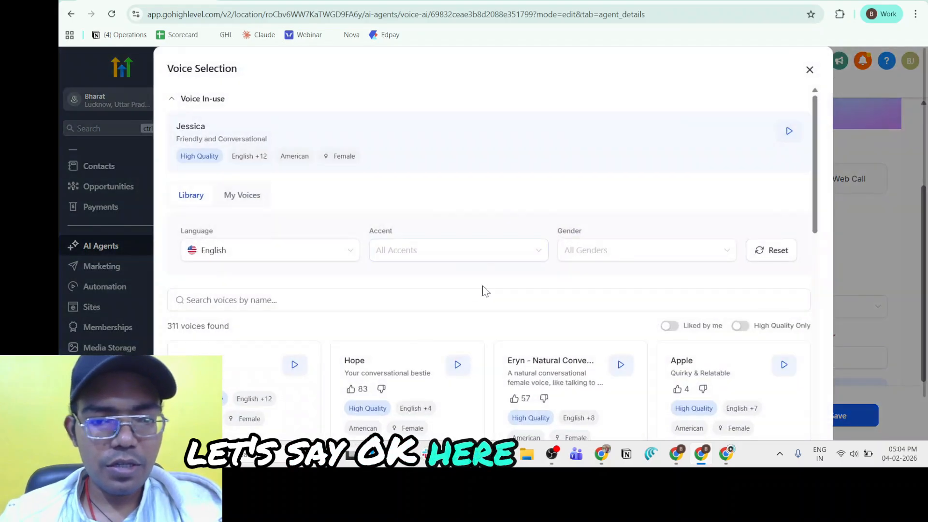
scroll(488, 290, down, 5)
click(703, 215)
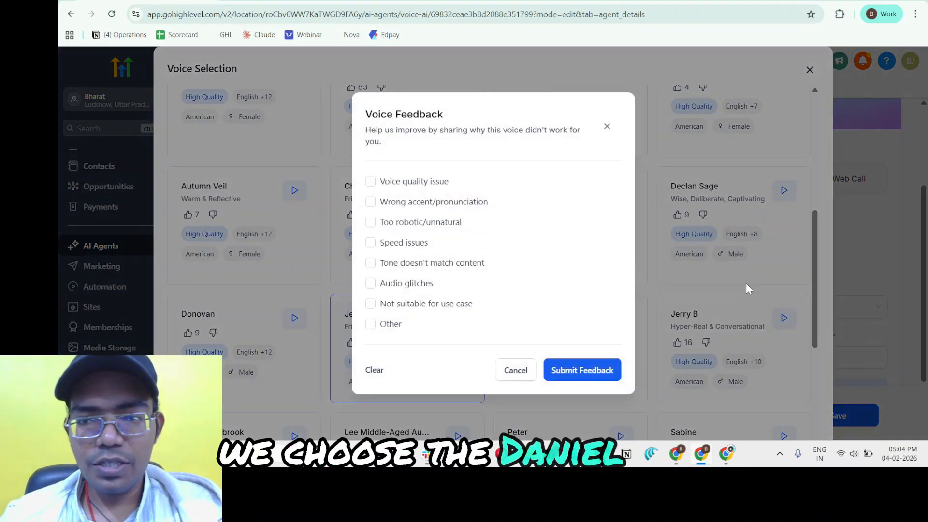
click(509, 376)
scroll(494, 132, up, 5)
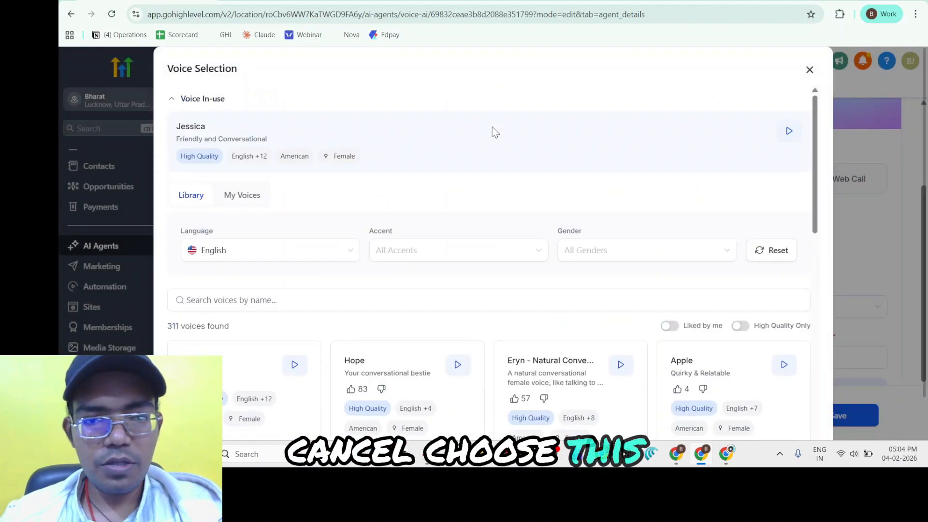
click(245, 198)
click(790, 430)
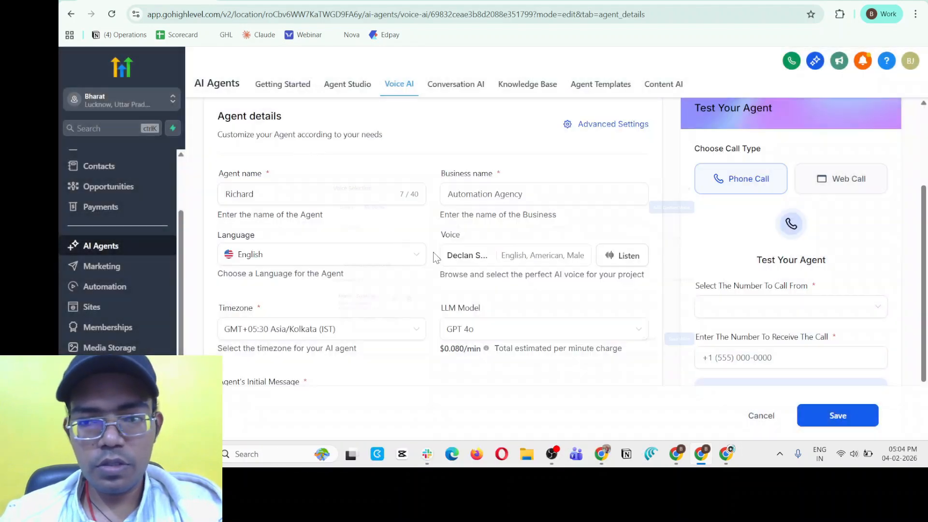
Switch the agent's LLM model to GPT 5.
scroll(476, 253, down, 2)
click(475, 254)
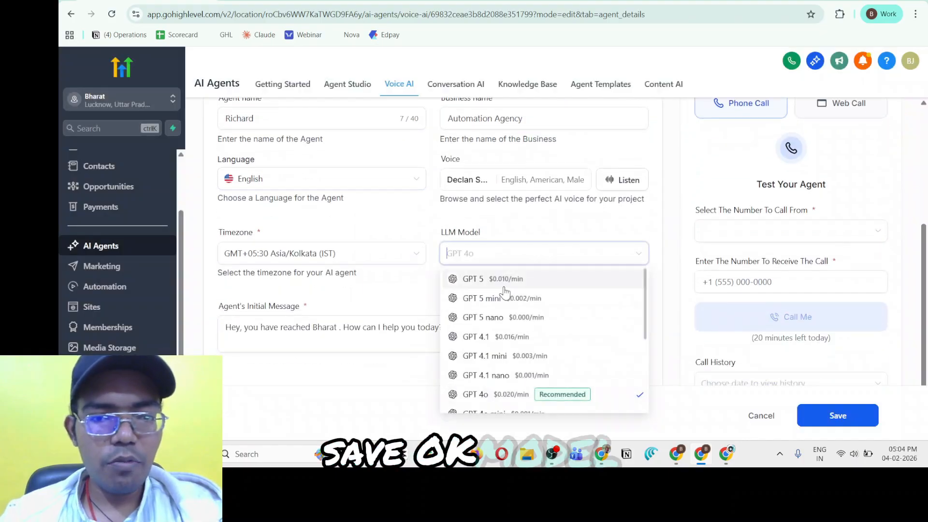
click(498, 277)
Set the agent's initial message to "Hey, Let's have a call!" and save the agent details.
click(323, 323)
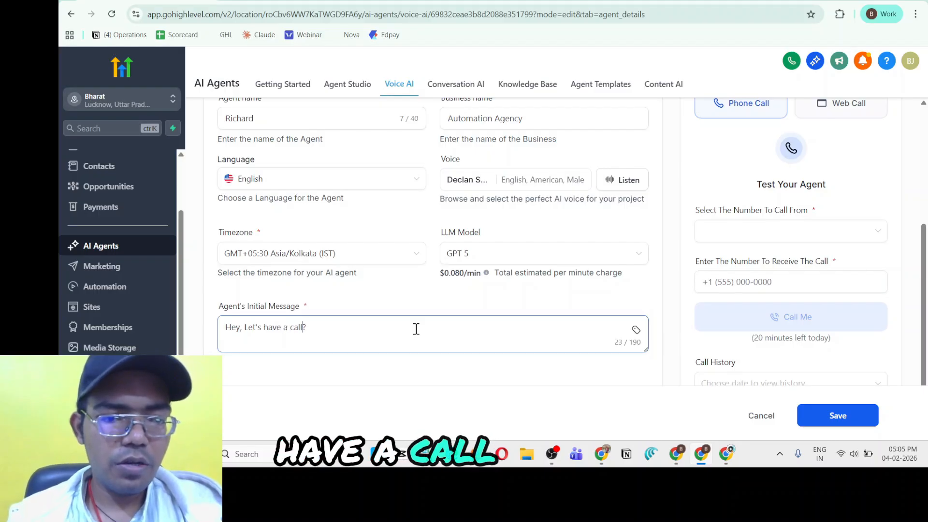
key(Delete)
text(!)
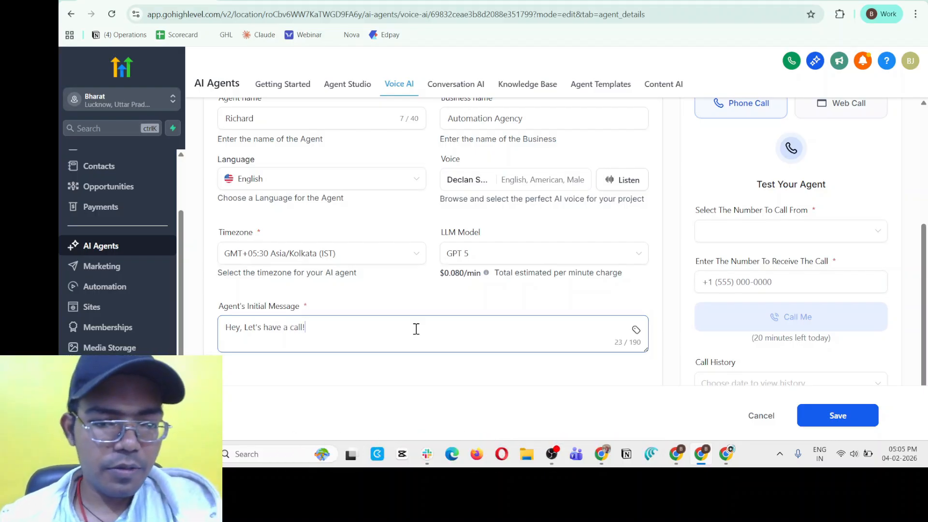
click(823, 425)
Assign the knowledge base "Existing knowledge base" to the agent in its goals.
click(305, 224)
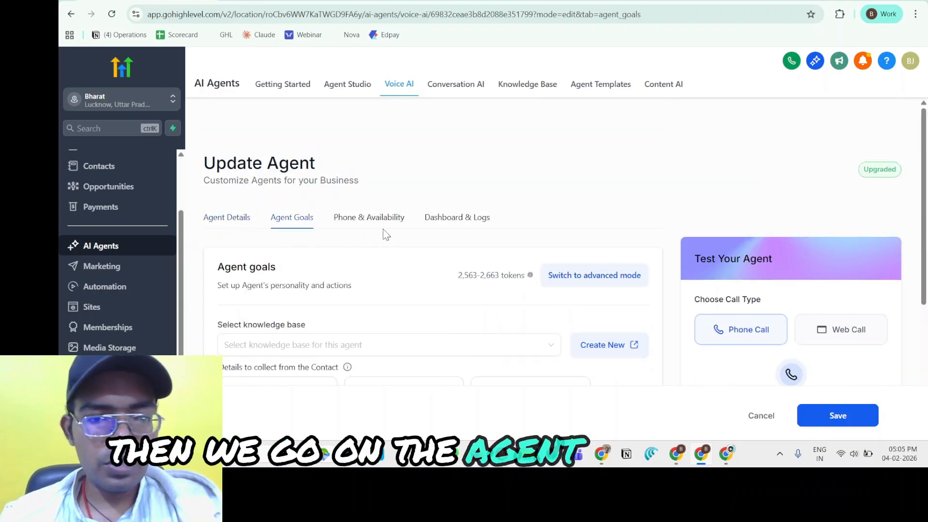
scroll(324, 196, down, 3)
click(324, 196)
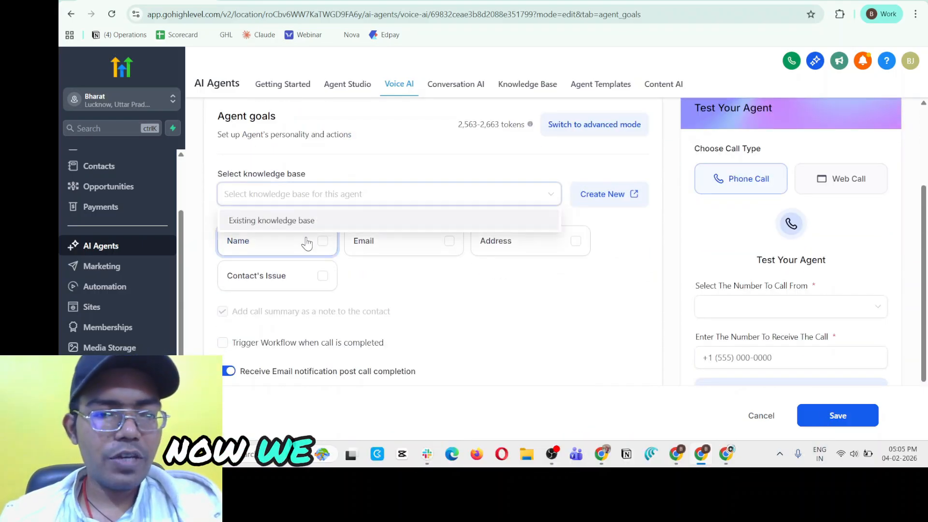
click(309, 219)
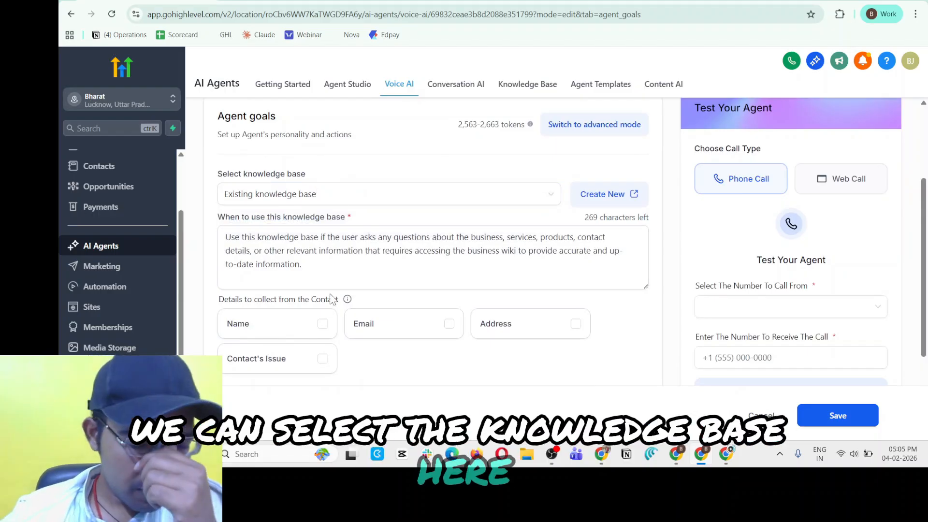
Have the agent collect the contact's Name and Email during calls.
scroll(328, 297, down, 2)
drag(219, 223, 344, 223)
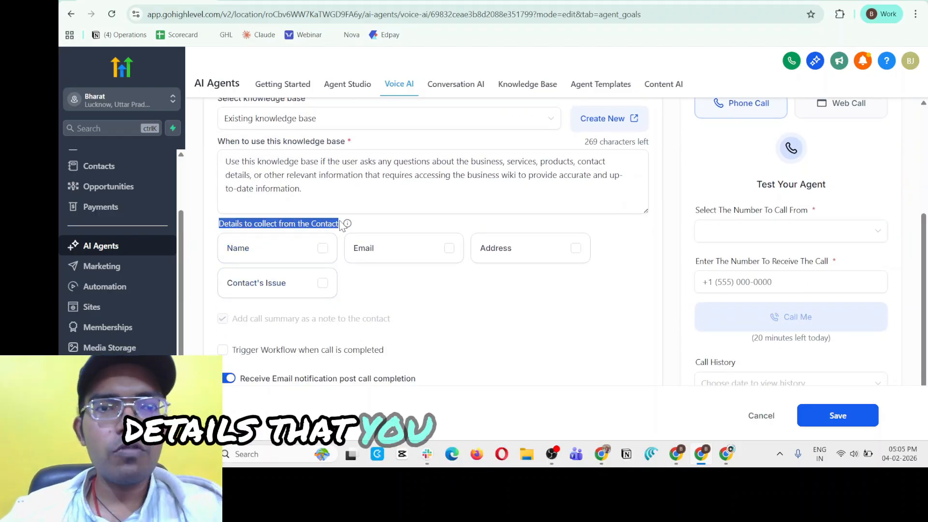
click(377, 225)
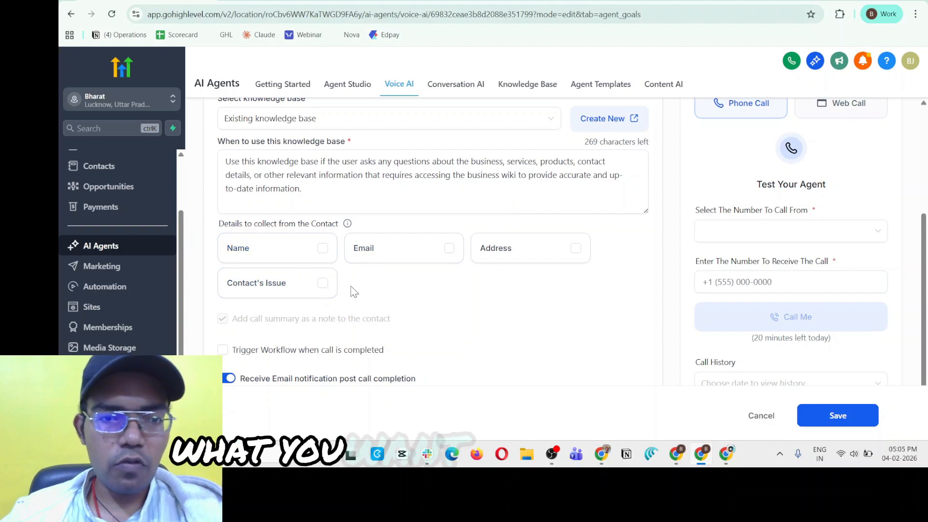
click(322, 248)
click(441, 256)
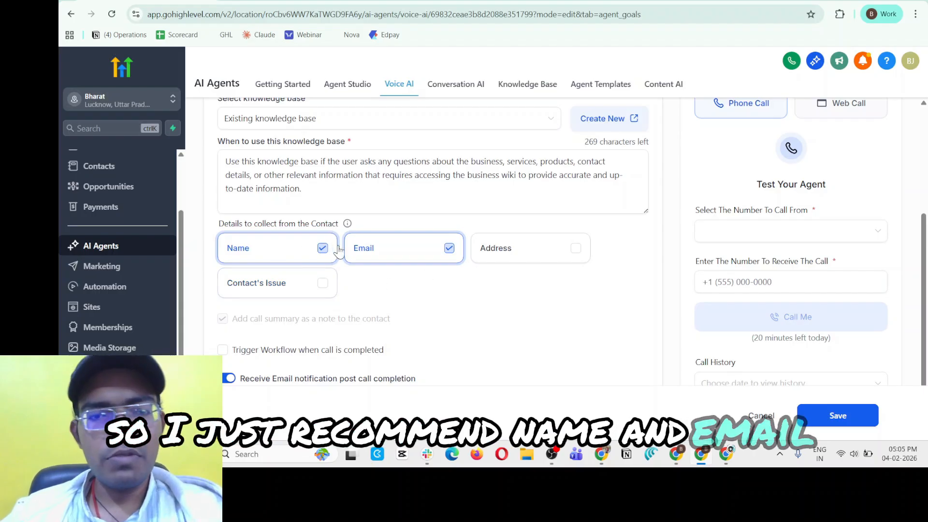
scroll(274, 274, down, 3)
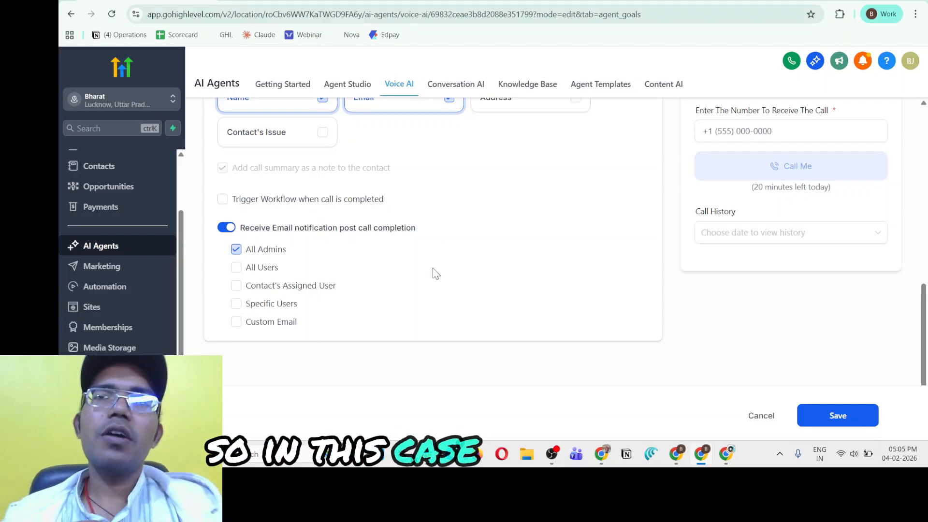
scroll(433, 270, up, 3)
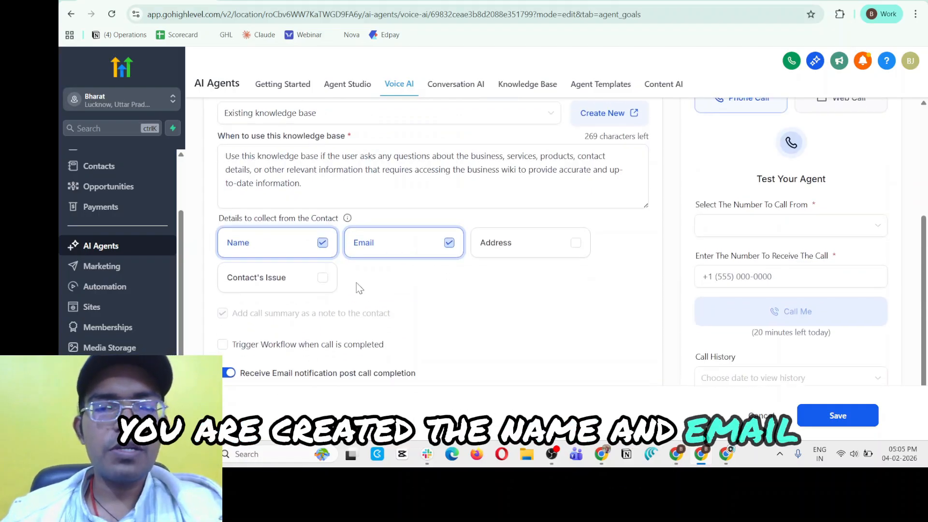
scroll(358, 288, down, 2)
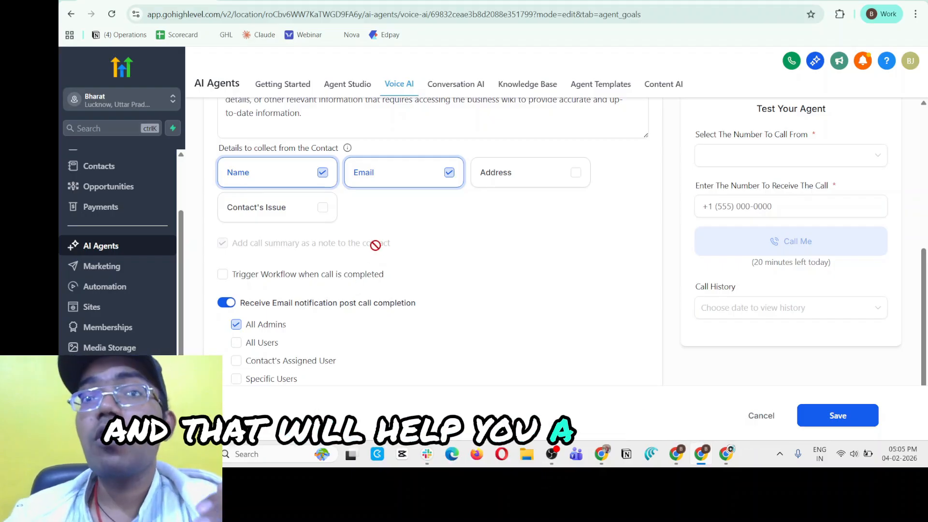
Try the post-call workflow trigger and the alternative email notification recipients, restoring the All Admins choice.
scroll(382, 231, down, 2)
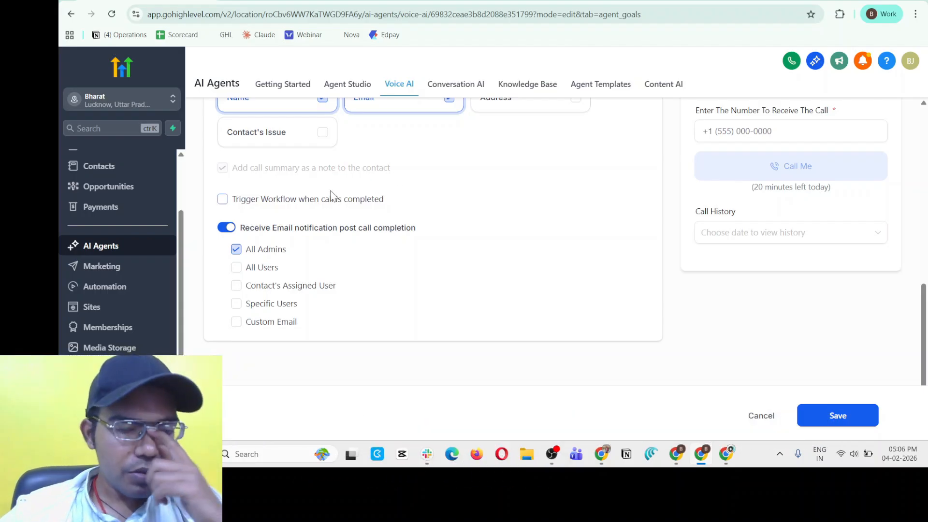
click(305, 208)
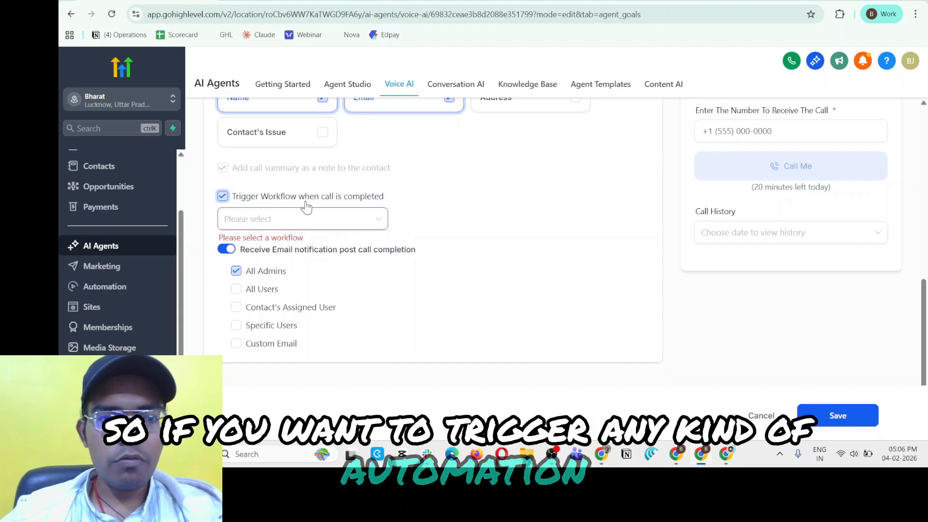
click(306, 203)
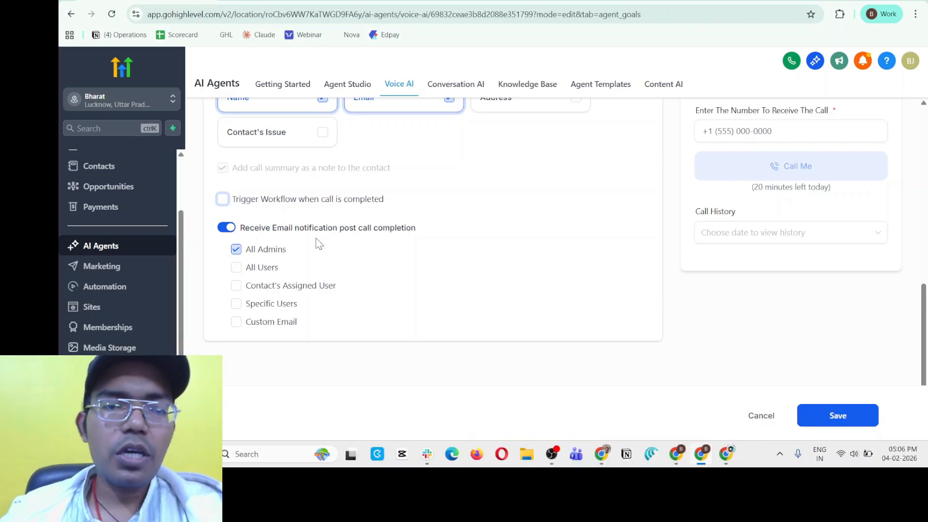
click(252, 268)
click(263, 249)
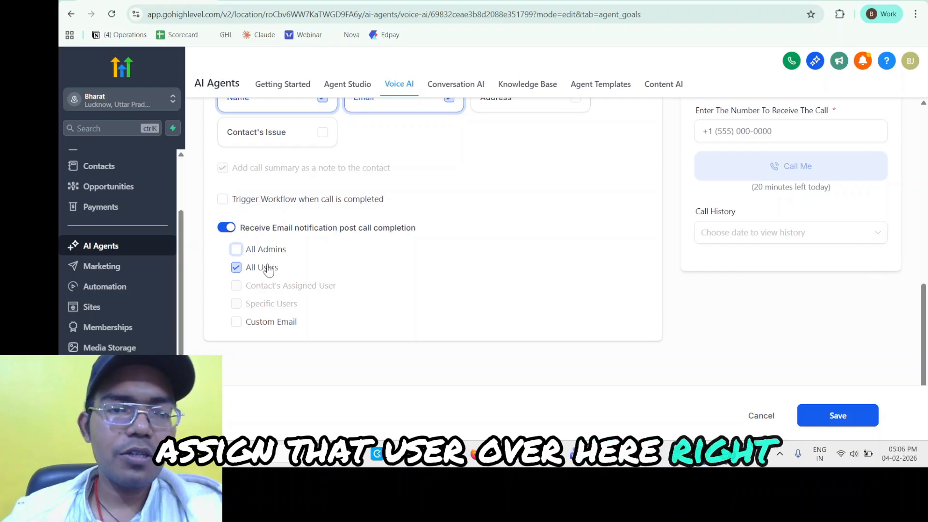
click(265, 267)
click(270, 315)
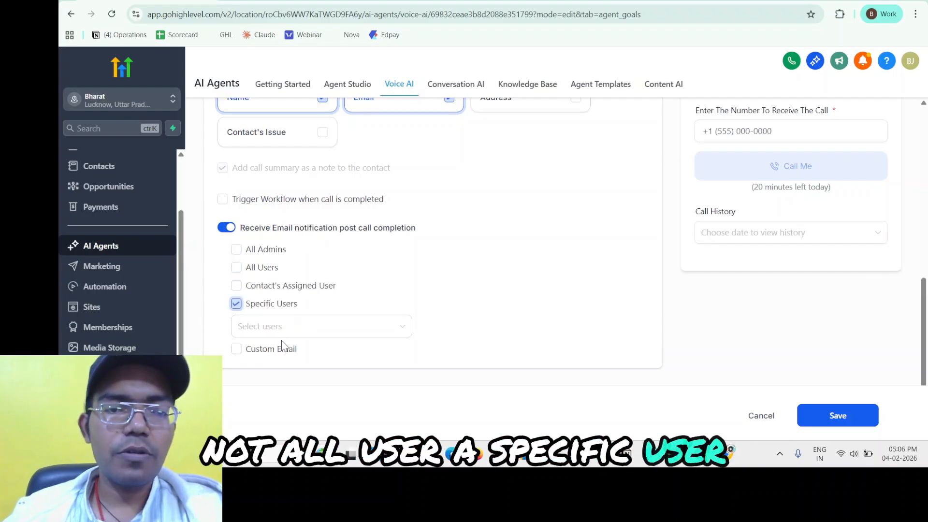
click(263, 304)
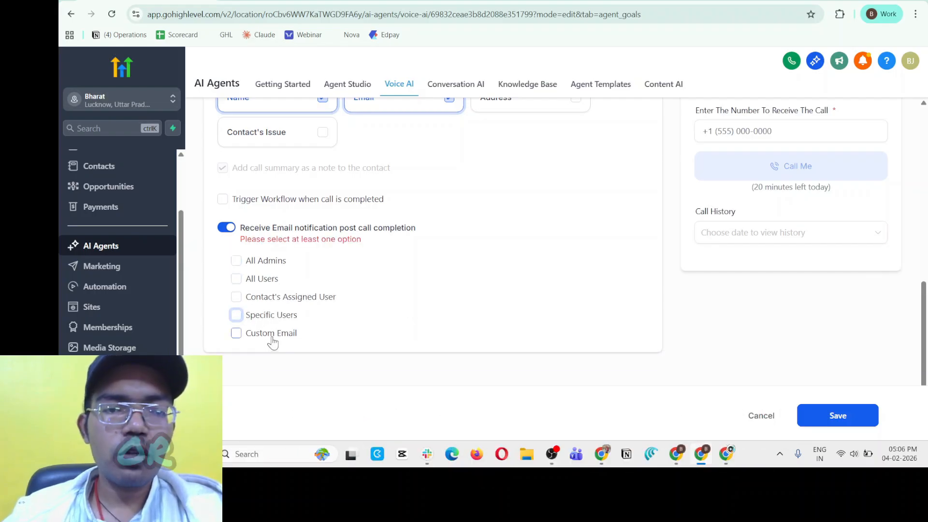
click(272, 340)
click(271, 322)
scroll(309, 333, up, 3)
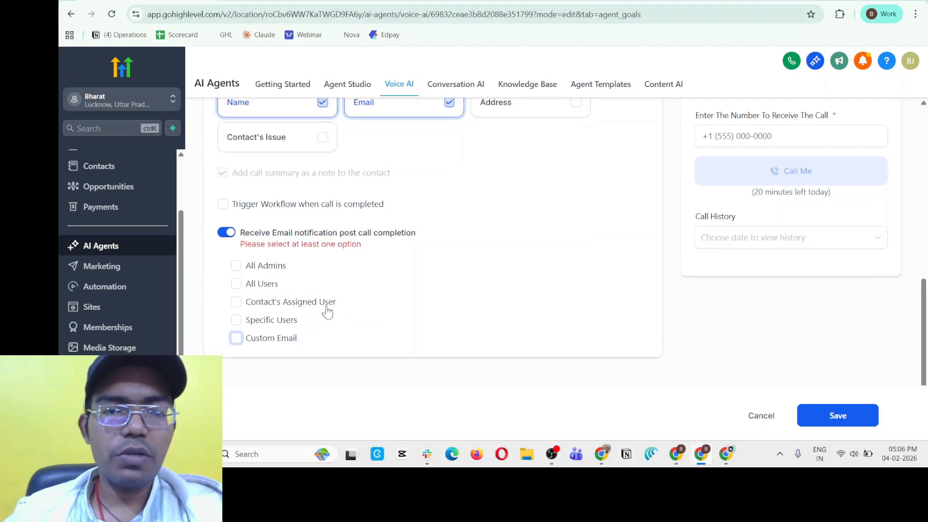
scroll(329, 309, down, 2)
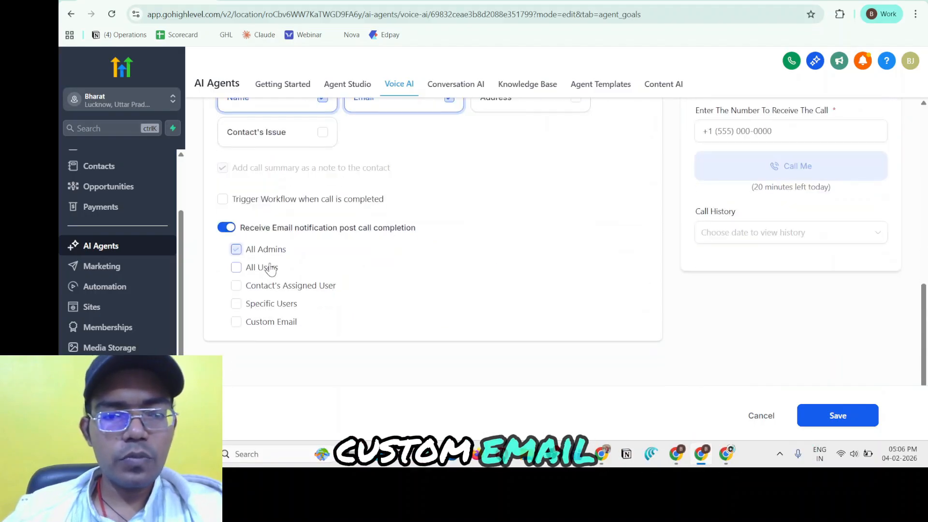
Save the agent goals.
scroll(453, 242, up, 5)
scroll(452, 259, up, 3)
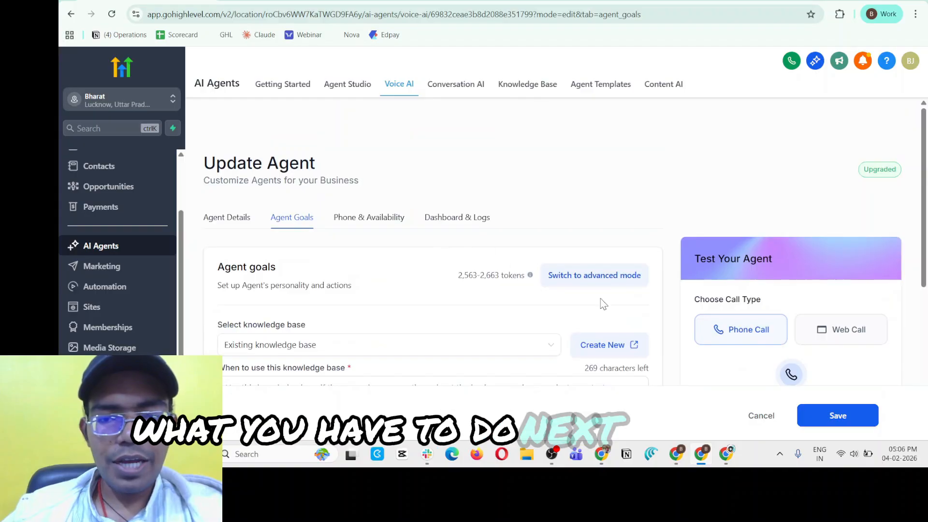
scroll(600, 304, down, 3)
click(861, 417)
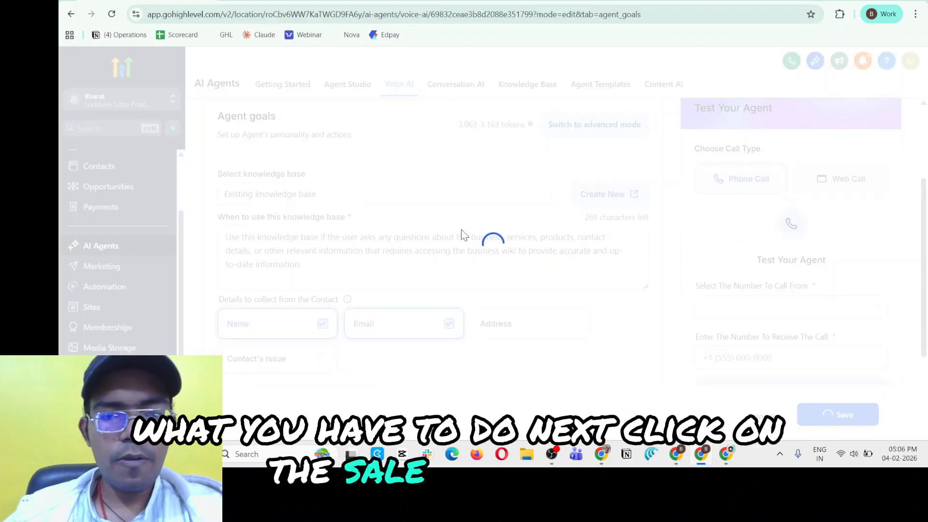
Open the phone and availability settings and try the phone number list, AI backup and working hours options.
scroll(411, 194, up, 2)
click(342, 152)
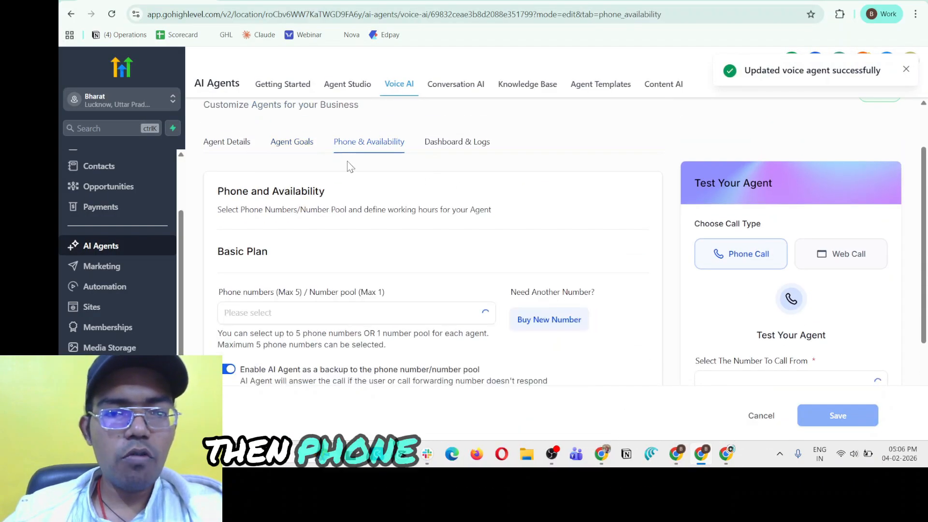
scroll(338, 225, down, 2)
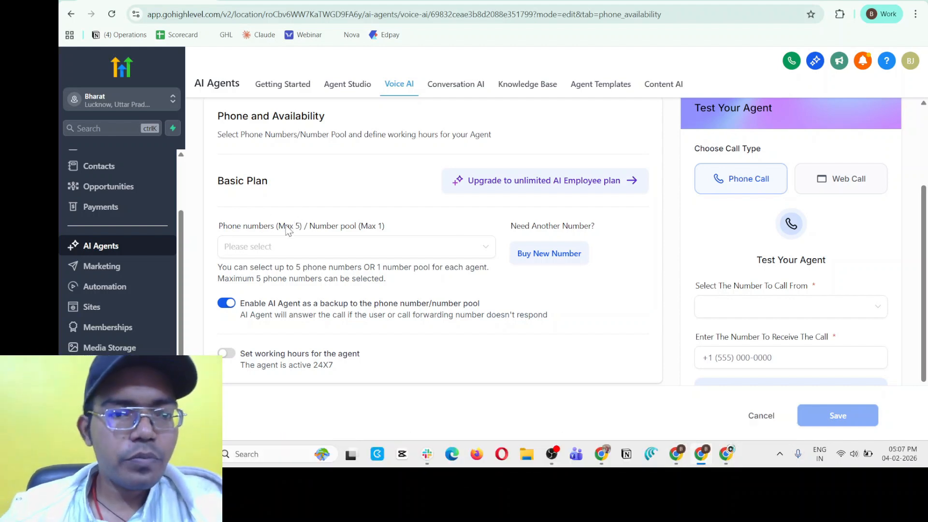
click(321, 246)
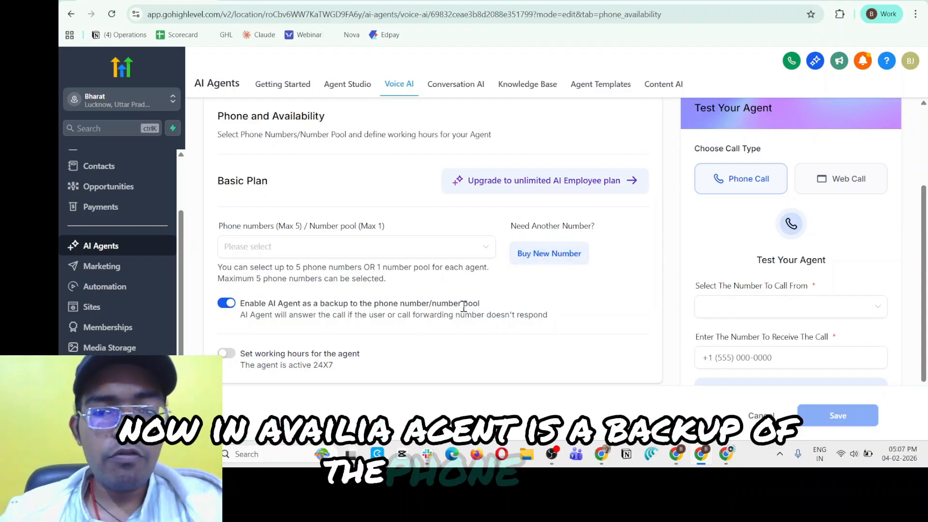
click(227, 303)
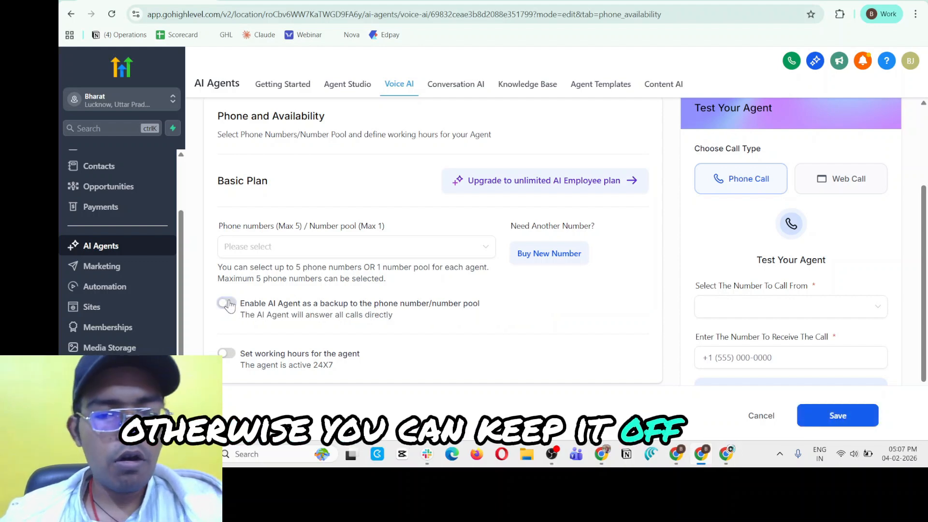
click(229, 357)
click(229, 356)
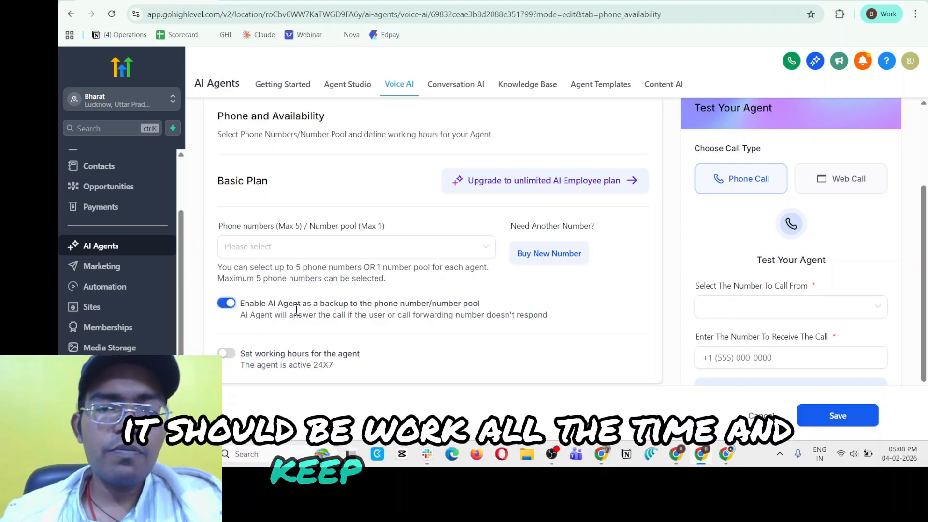
Examine the agent's inbound call dashboard, including calls, sentiment, durations and the call log.
scroll(424, 221, up, 3)
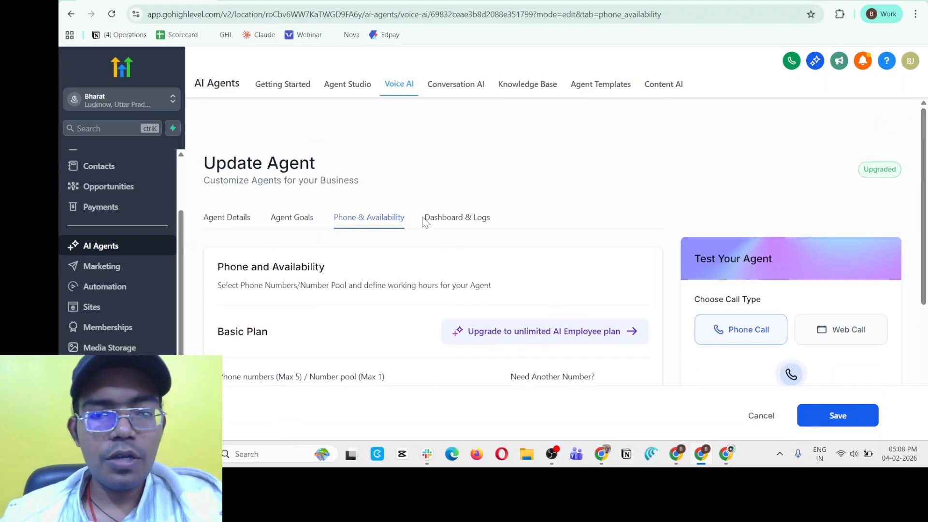
click(461, 225)
scroll(376, 256, down, 2)
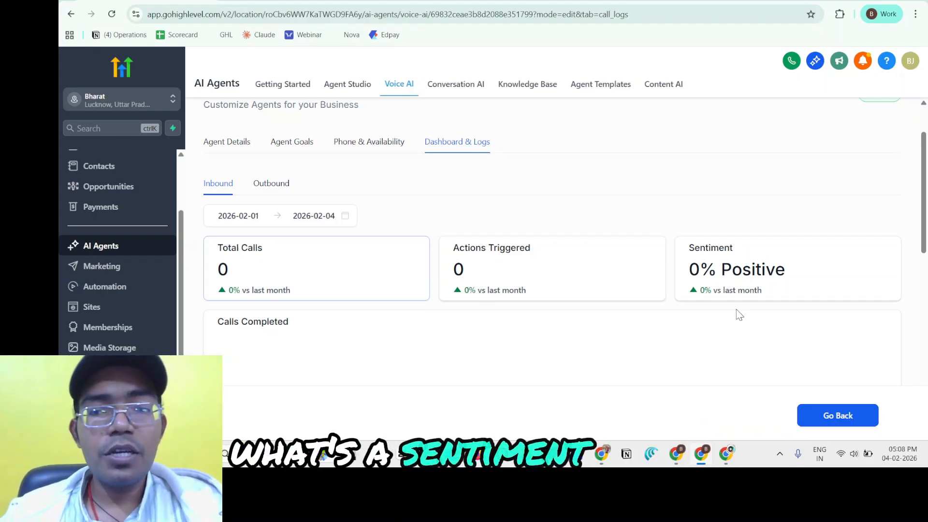
scroll(702, 304, down, 3)
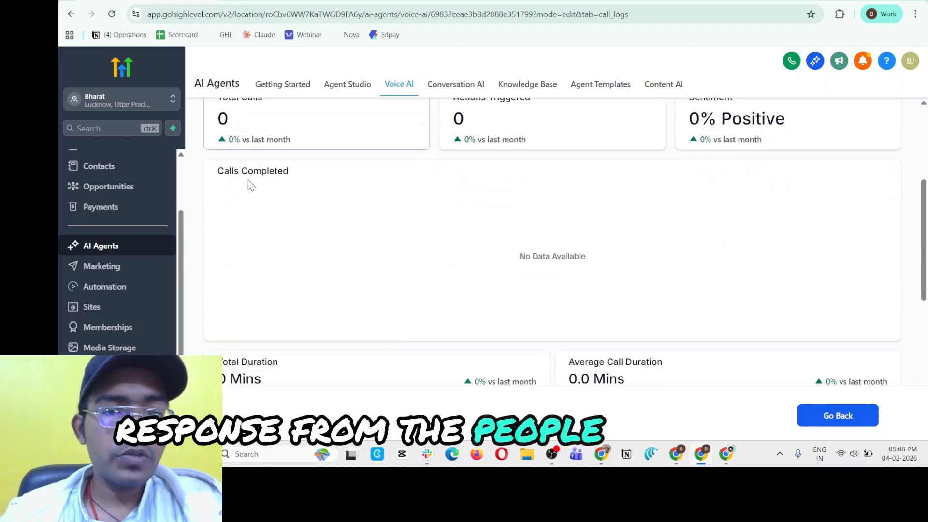
scroll(314, 261, down, 3)
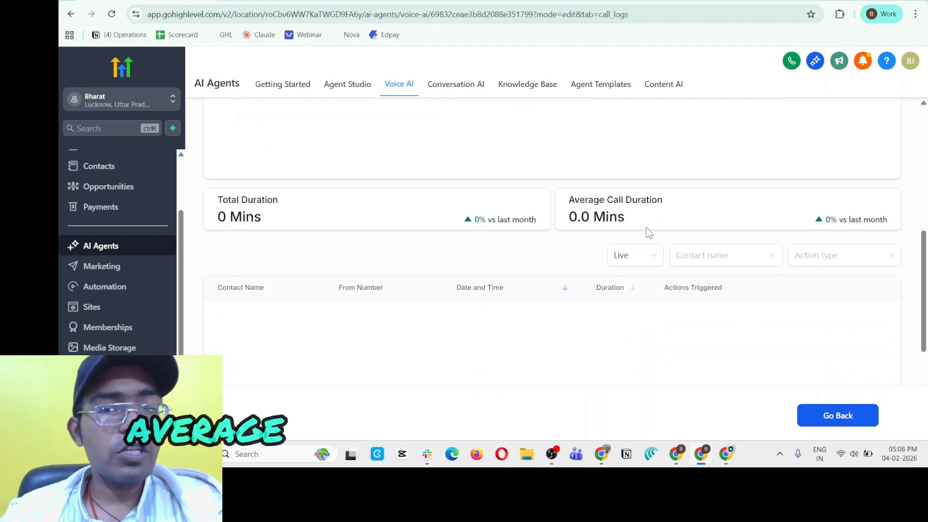
scroll(452, 267, up, 6)
scroll(369, 276, down, 9)
scroll(262, 171, up, 2)
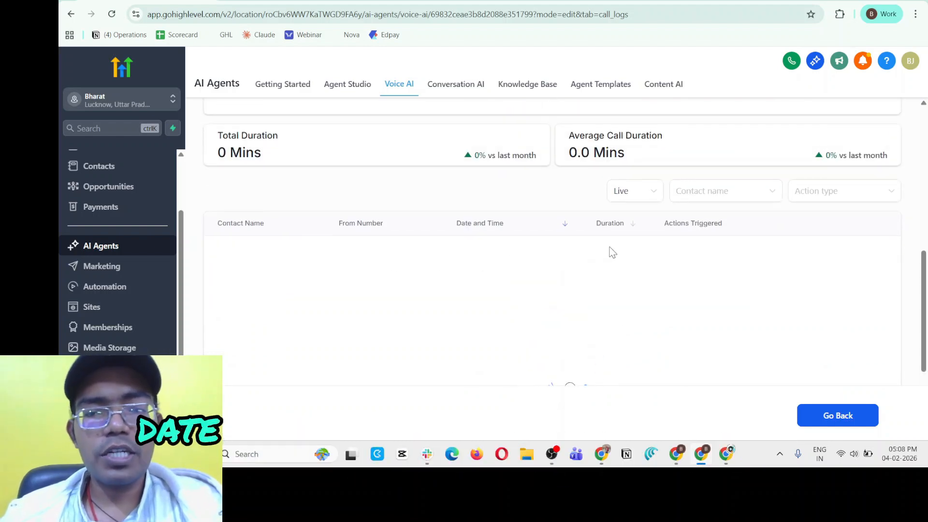
scroll(345, 297, up, 12)
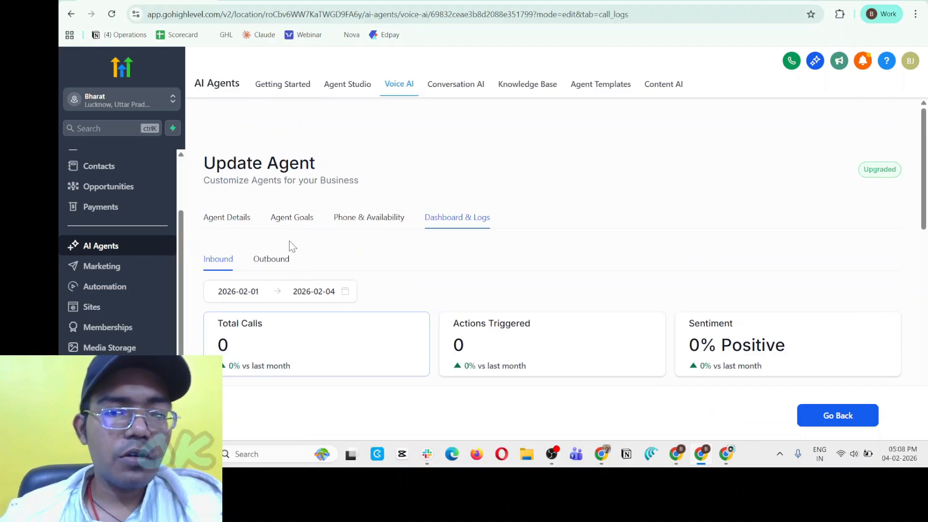
Examine the agent's outbound call statistics and call status distribution.
click(269, 261)
scroll(333, 314, down, 8)
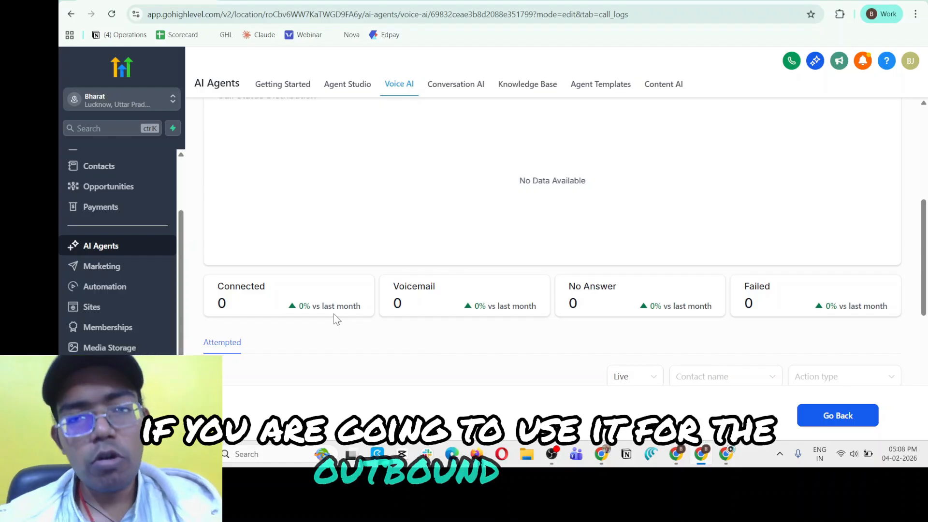
scroll(333, 314, up, 8)
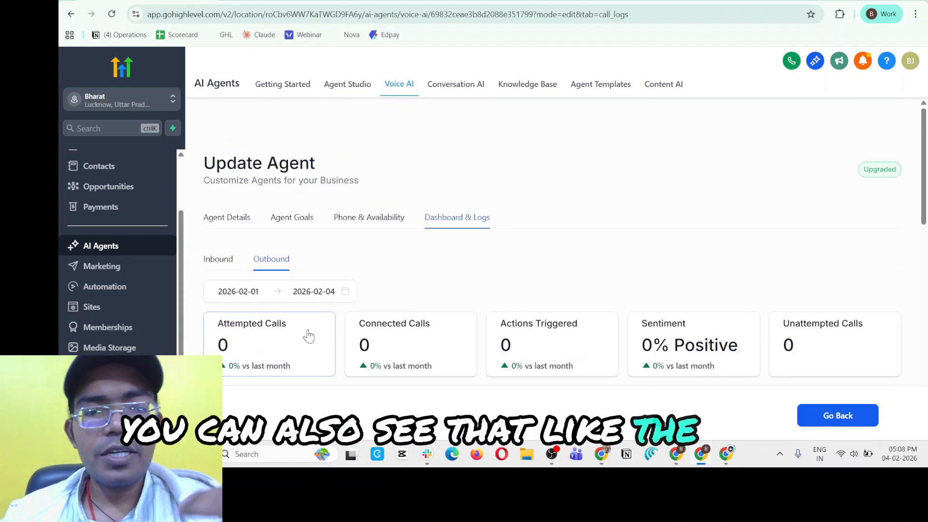
scroll(309, 333, down, 5)
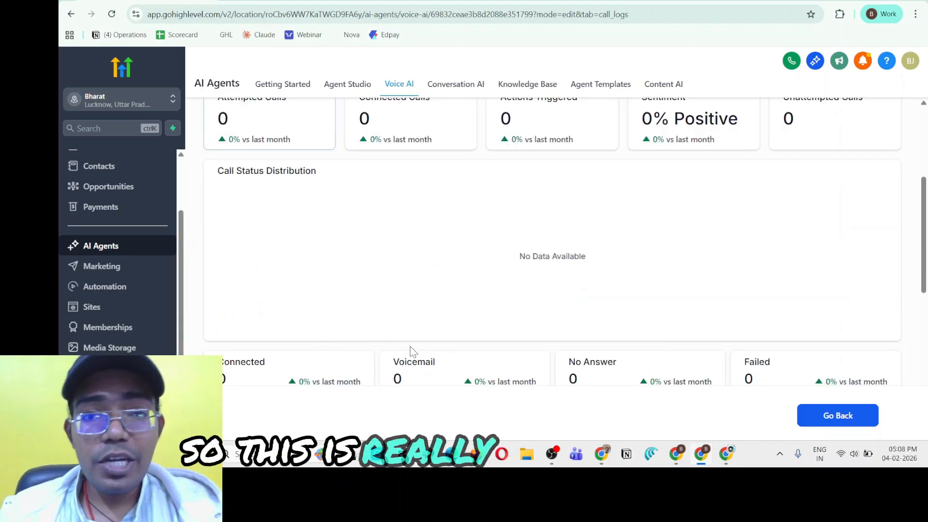